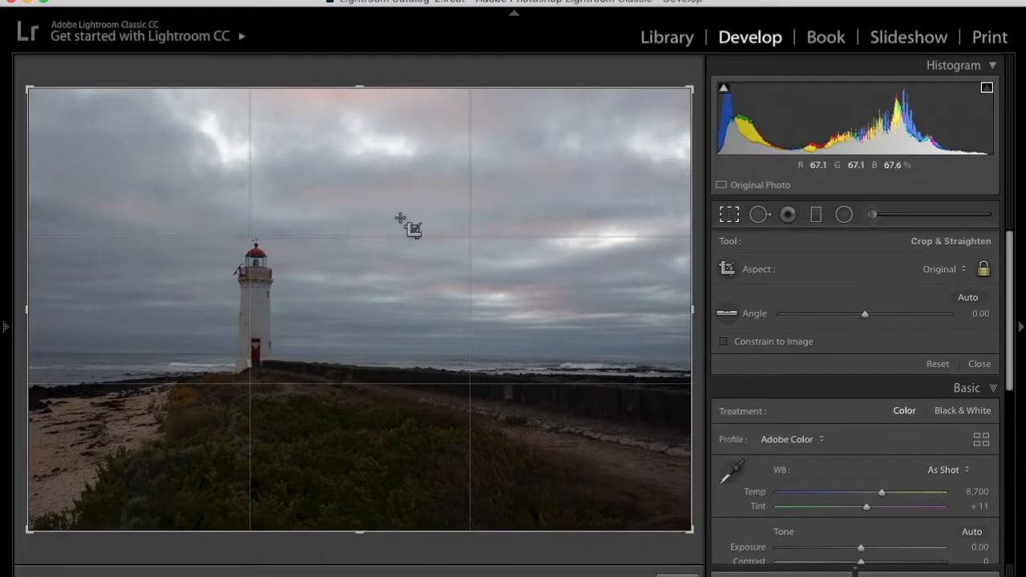
- Crop the photo to a 1 x 1 aspect ratio with the lighthouse on the first vertical thirds line
{"action": "left_click", "coordinate": [966, 270]}
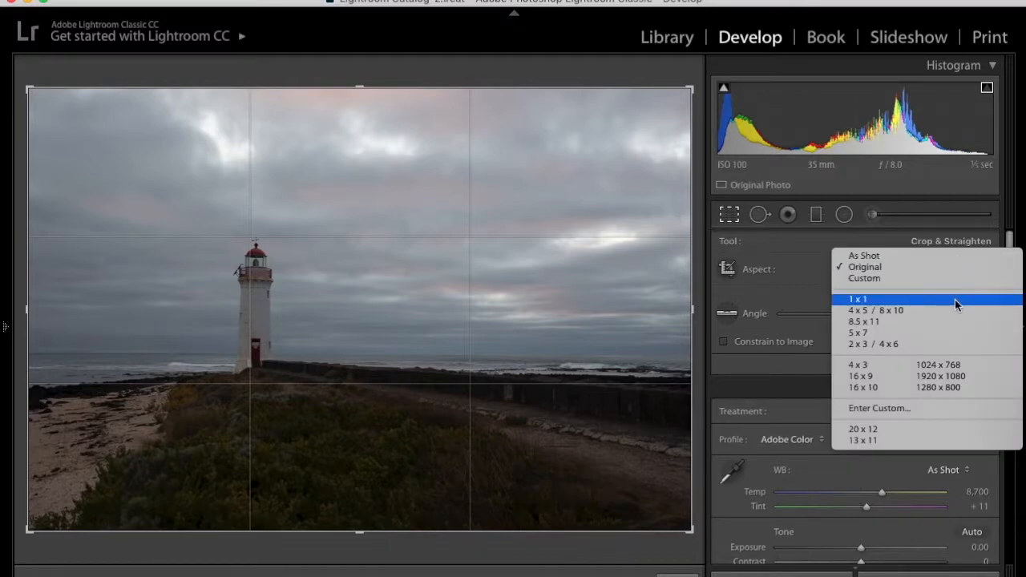
{"action": "left_click", "coordinate": [954, 298]}
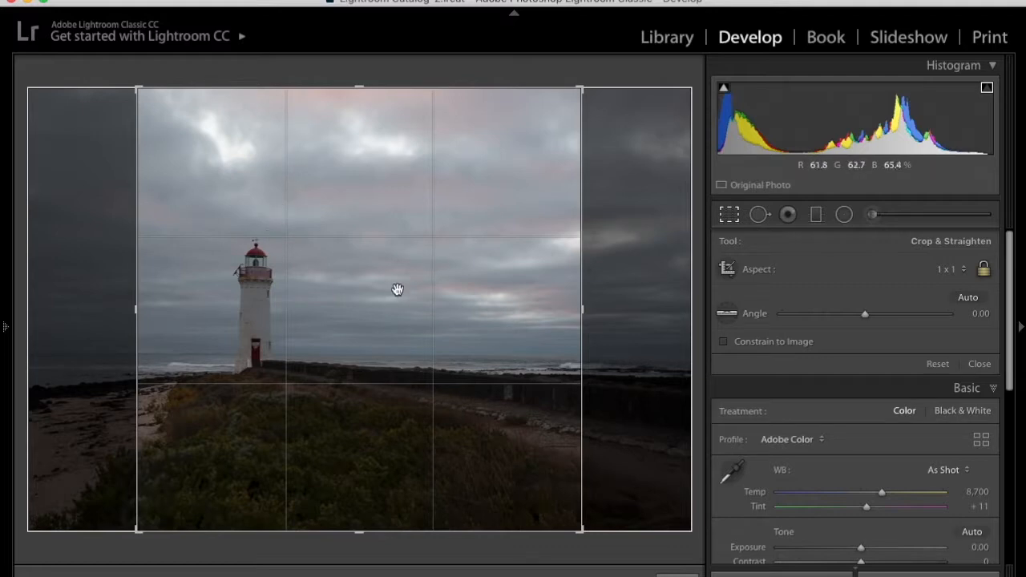
{"action": "left_click_drag", "start_coordinate": [396, 288], "coordinate": [427, 287]}
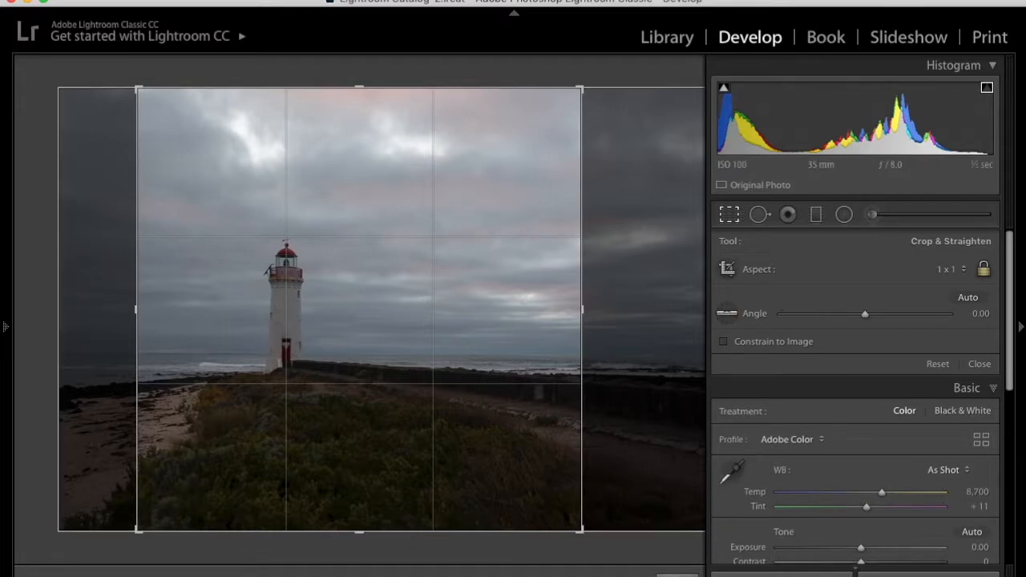
{"action": "left_click", "coordinate": [678, 574]}
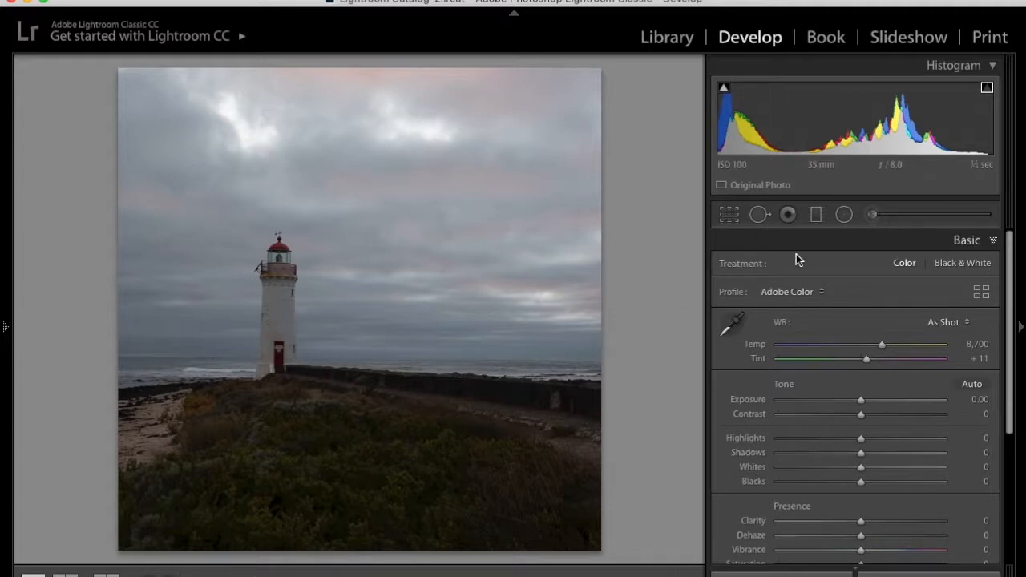
- Enable lens profile corrections and remove chromatic aberration for the photo
{"action": "scroll", "coordinate": [834, 331], "scroll_direction": "down", "scroll_amount": 5}
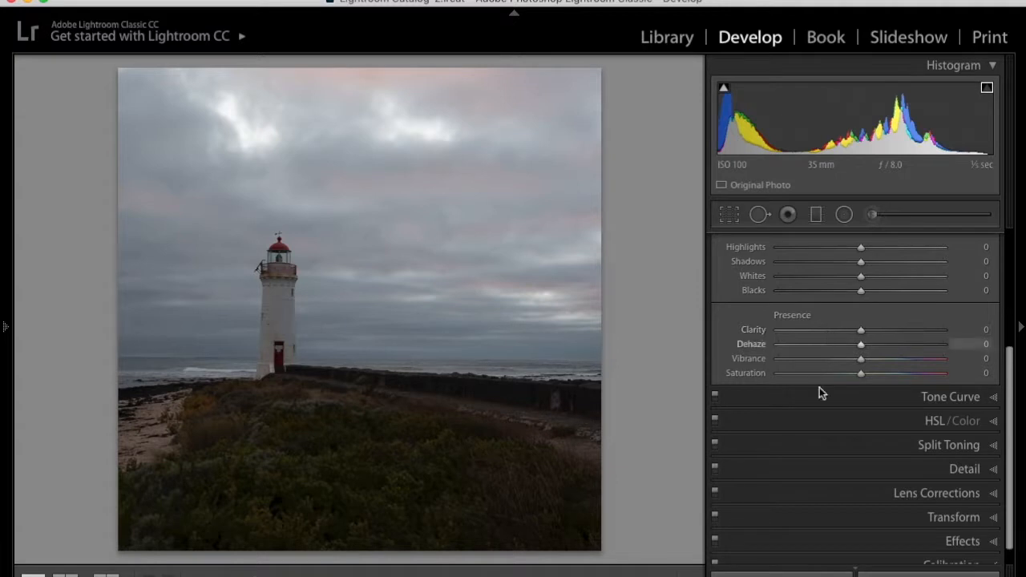
{"action": "left_click", "coordinate": [890, 494]}
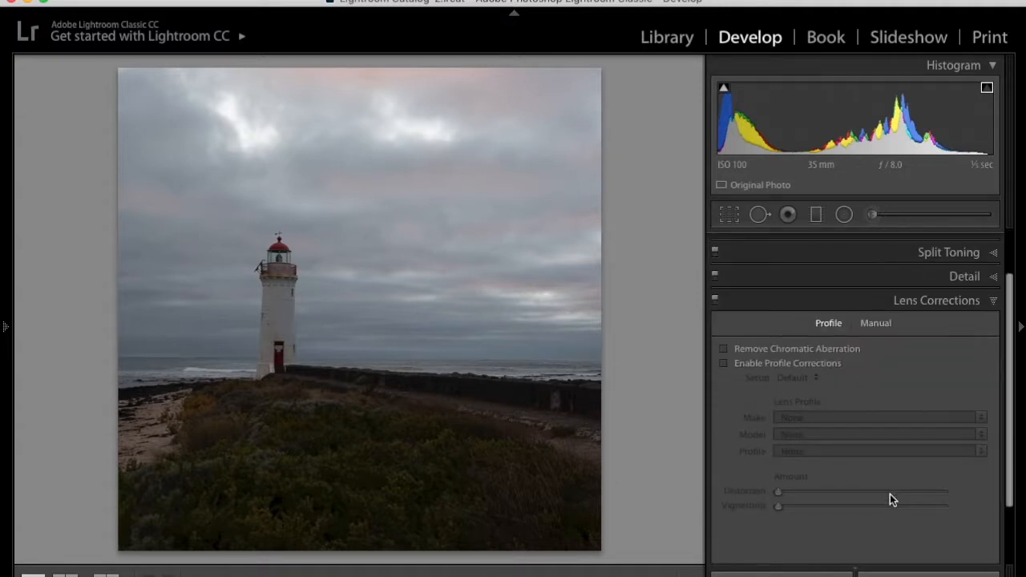
{"action": "left_click", "coordinate": [725, 365]}
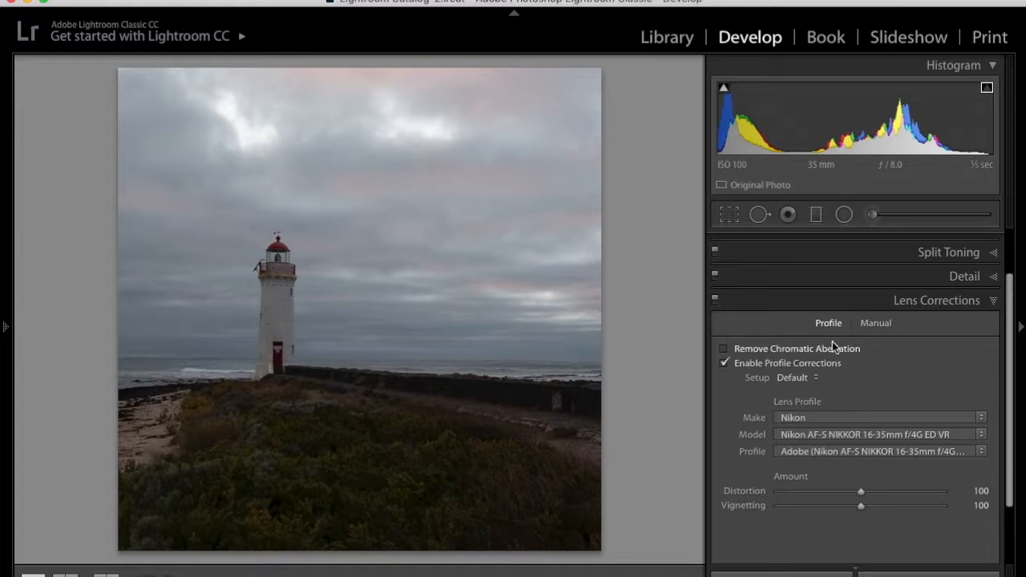
{"action": "left_click", "coordinate": [725, 351]}
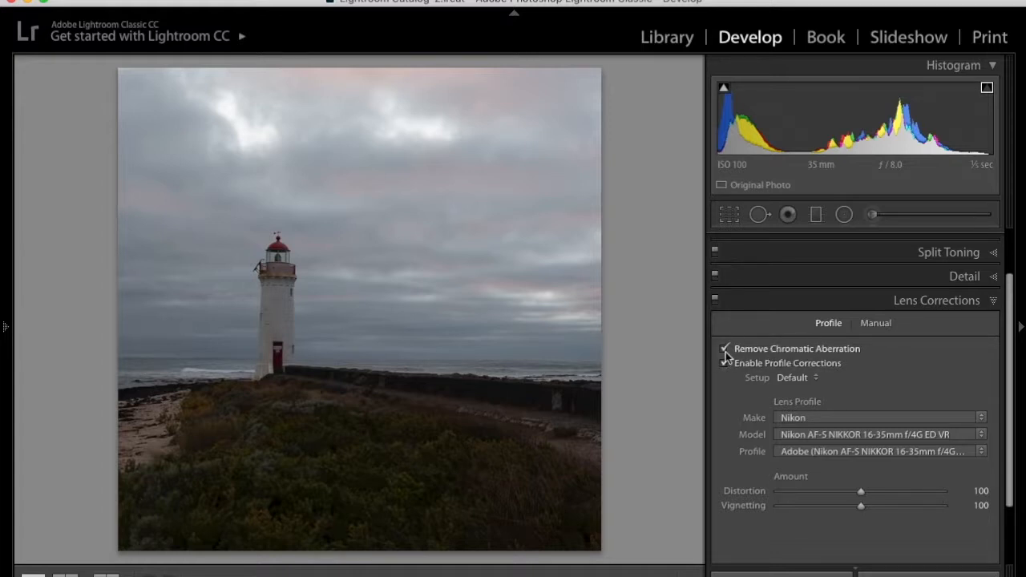
{"action": "left_click", "coordinate": [872, 302]}
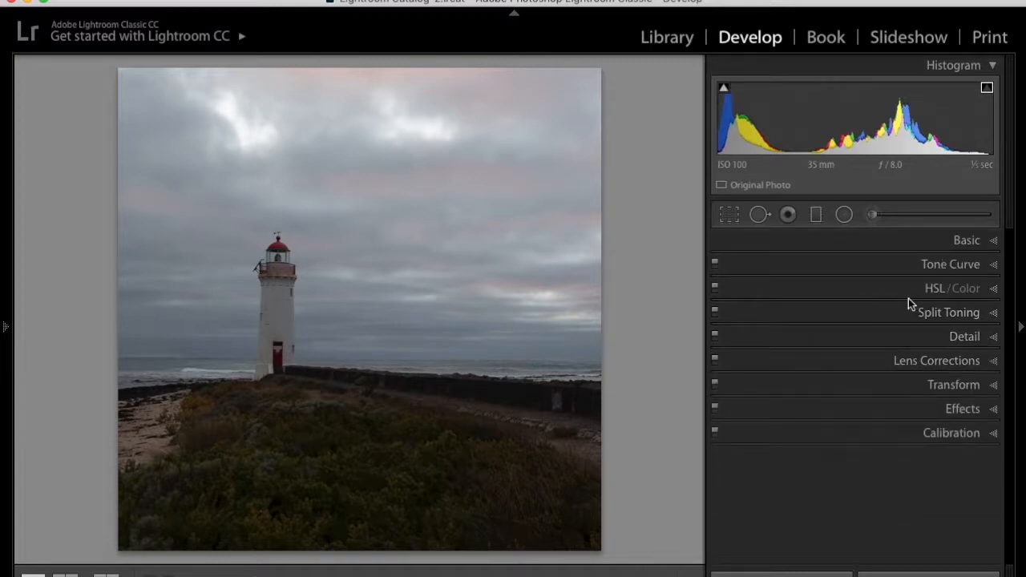
- Change the photo's colour profile to Adobe Landscape
{"action": "left_click", "coordinate": [900, 242]}
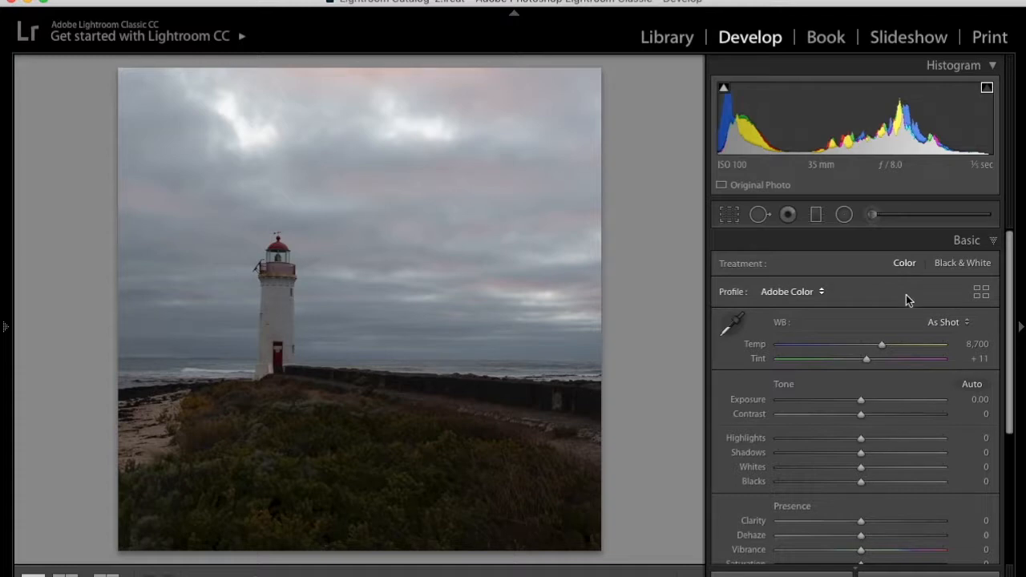
{"action": "left_click", "coordinate": [822, 293]}
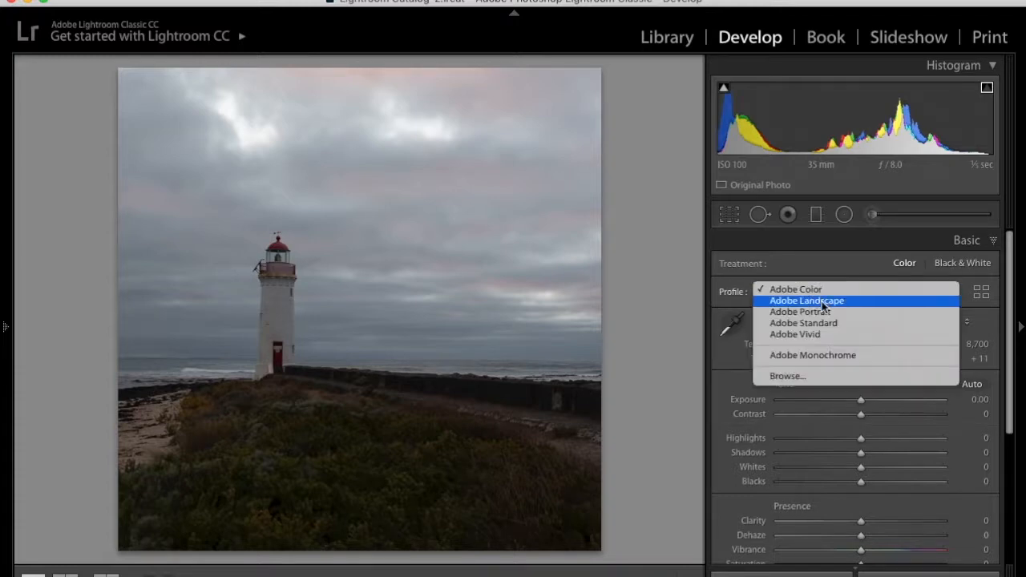
{"action": "left_click", "coordinate": [822, 302]}
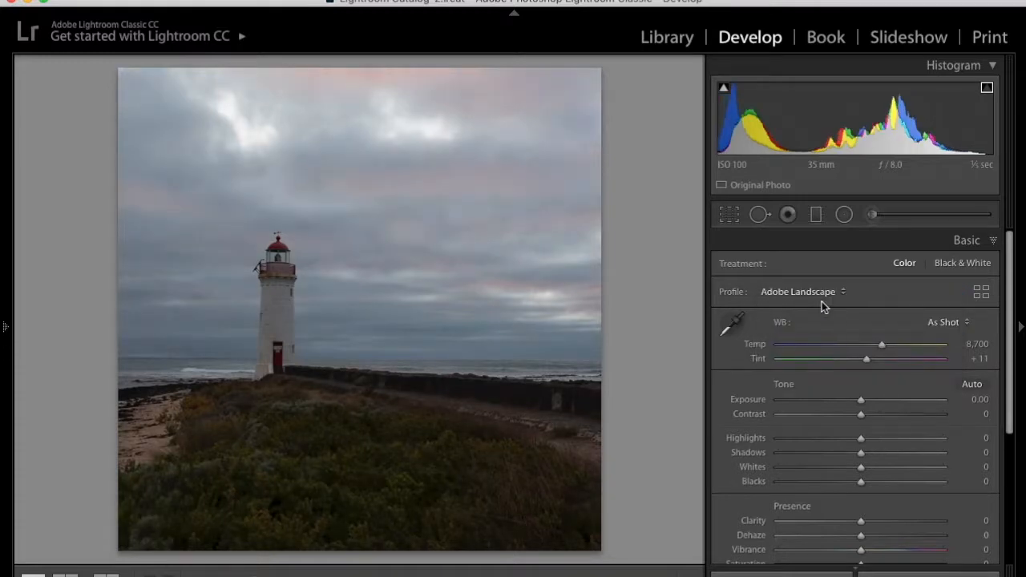
- Try the Adobe Standard and Adobe Vivid profiles on the photo and go back to Adobe Landscape
{"action": "left_click", "coordinate": [820, 293]}
{"action": "left_click", "coordinate": [820, 311]}
{"action": "left_click", "coordinate": [821, 294]}
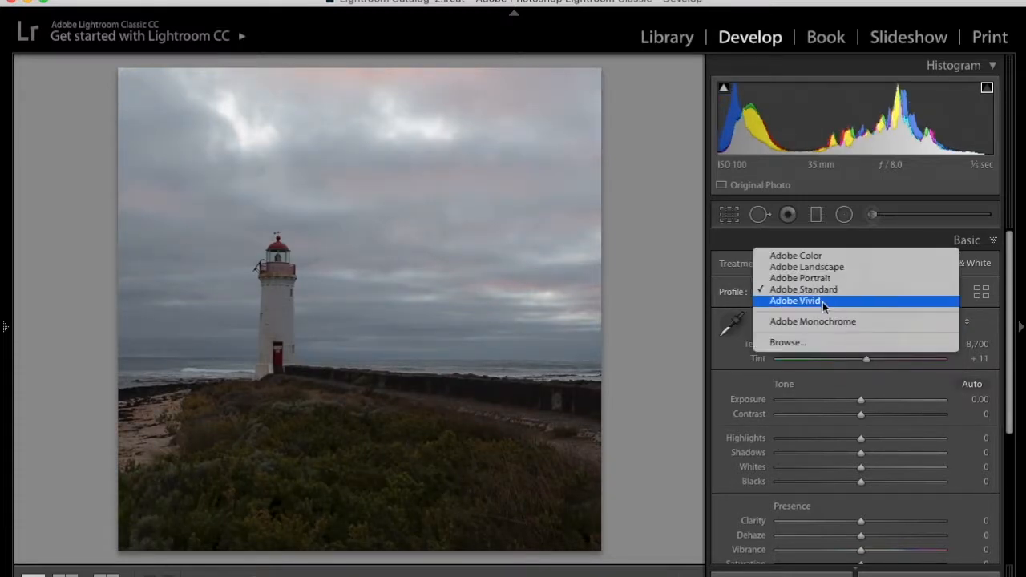
{"action": "left_click", "coordinate": [824, 301]}
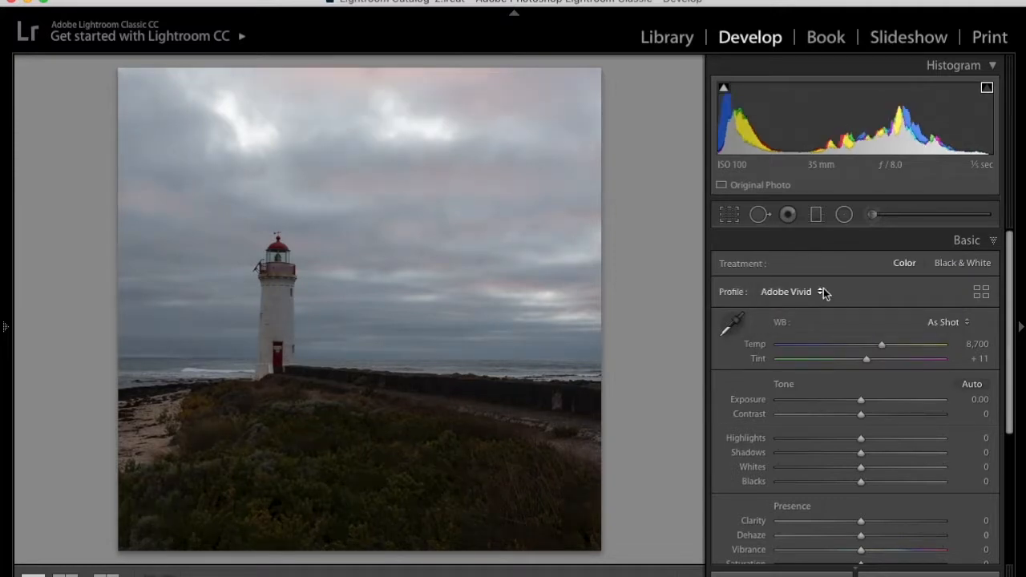
{"action": "left_click", "coordinate": [822, 290]}
{"action": "left_click", "coordinate": [813, 256]}
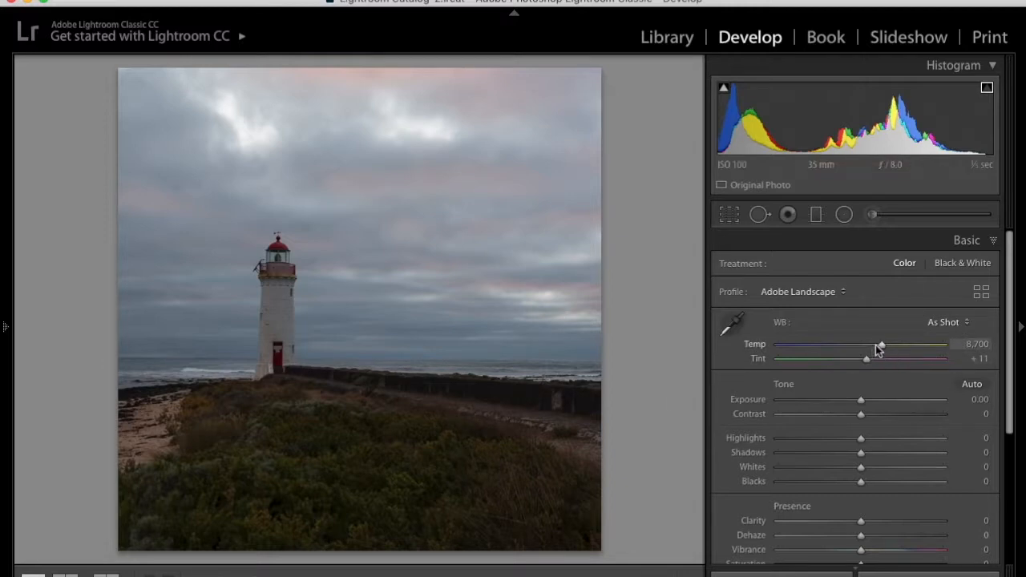
- Cool the white balance to a temperature of 7,549 and raise the exposure to +0.40
{"action": "left_click_drag", "start_coordinate": [884, 350], "coordinate": [873, 351]}
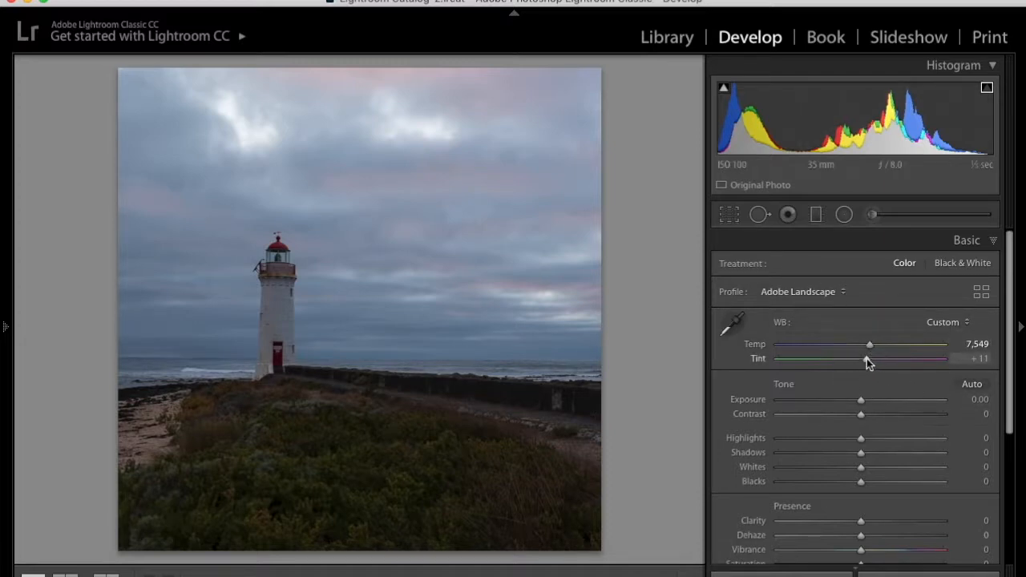
{"action": "left_click_drag", "start_coordinate": [867, 361], "coordinate": [868, 359]}
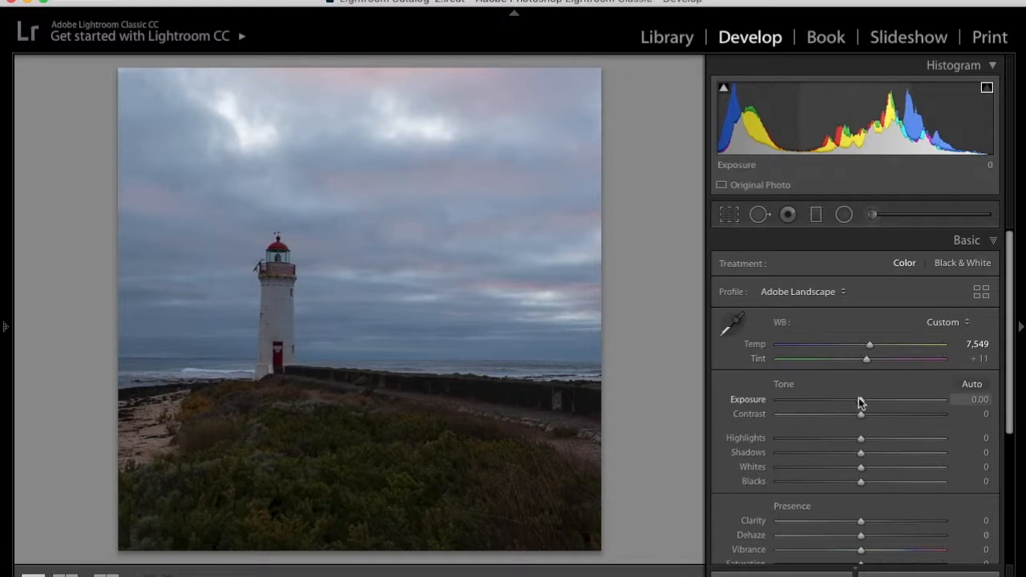
{"action": "left_click_drag", "start_coordinate": [863, 403], "coordinate": [867, 403]}
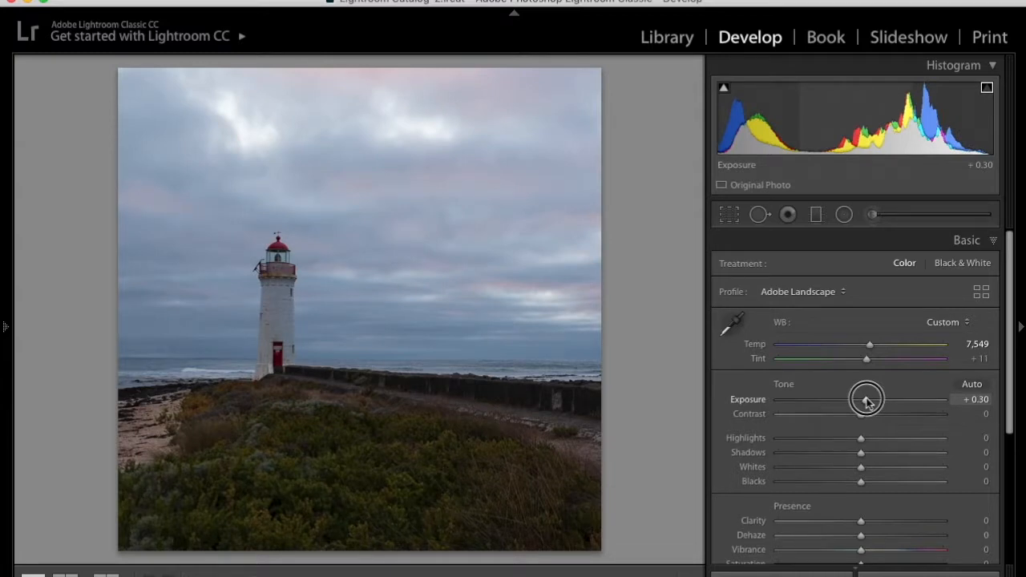
{"action": "mouse_move", "coordinate": [867, 404]}
{"action": "left_mouse_down"}
{"action": "mouse_move", "coordinate": [919, 403]}
{"action": "mouse_move", "coordinate": [810, 403]}
{"action": "mouse_move", "coordinate": [870, 402]}
{"action": "left_mouse_up"}
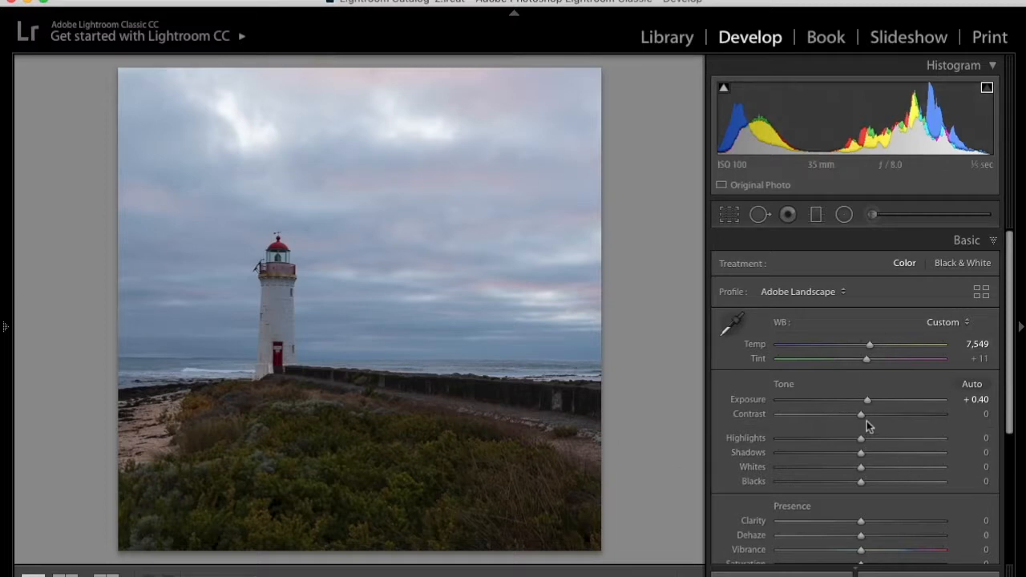
- Set the contrast to −18, the highlights to −100 and the shadows to +65
{"action": "mouse_move", "coordinate": [863, 420]}
{"action": "left_mouse_down"}
{"action": "mouse_move", "coordinate": [837, 419]}
{"action": "mouse_move", "coordinate": [858, 420]}
{"action": "mouse_move", "coordinate": [848, 422]}
{"action": "left_mouse_up"}
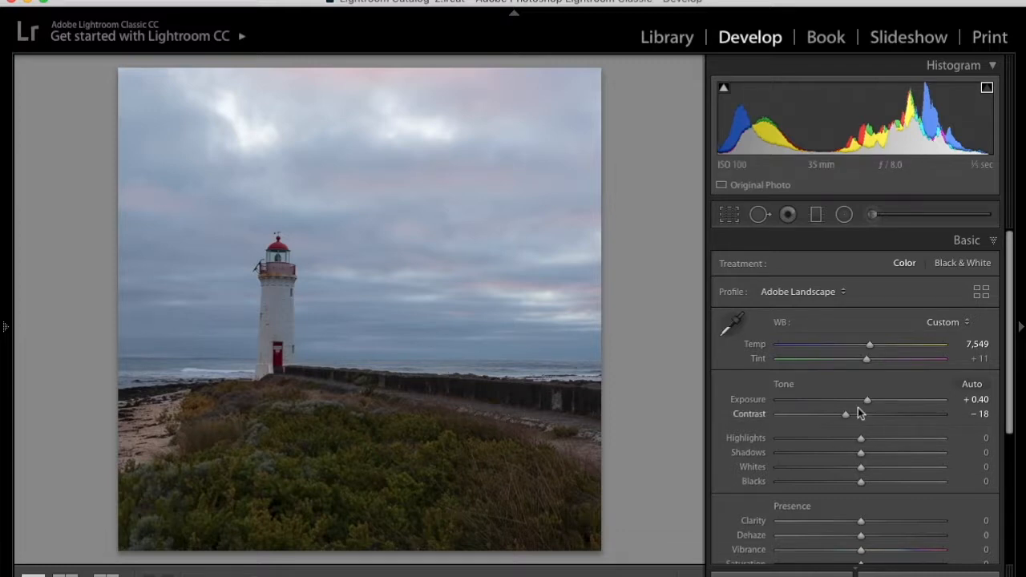
{"action": "left_click_drag", "start_coordinate": [862, 445], "coordinate": [776, 441]}
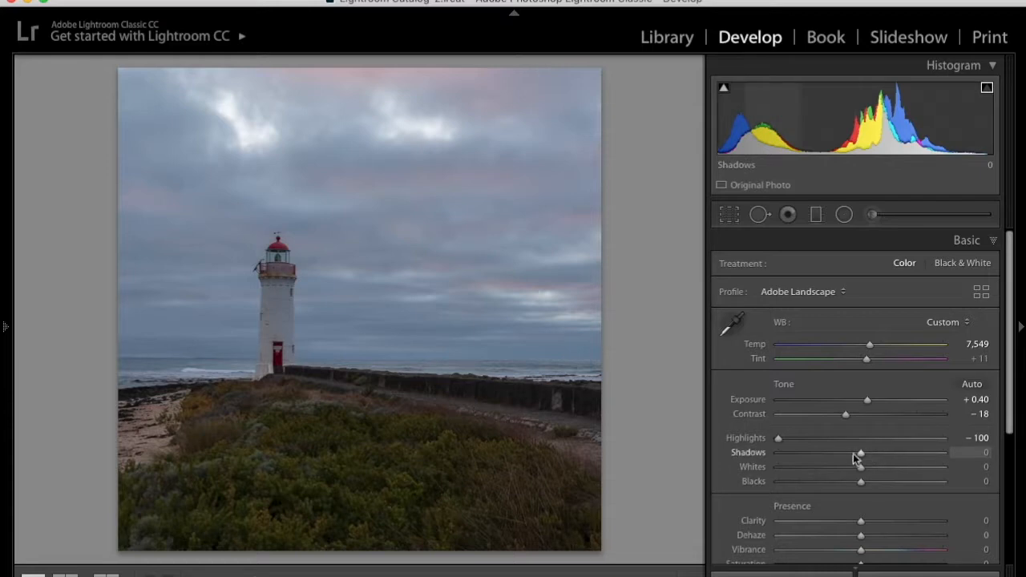
{"action": "left_click_drag", "start_coordinate": [862, 455], "coordinate": [915, 457]}
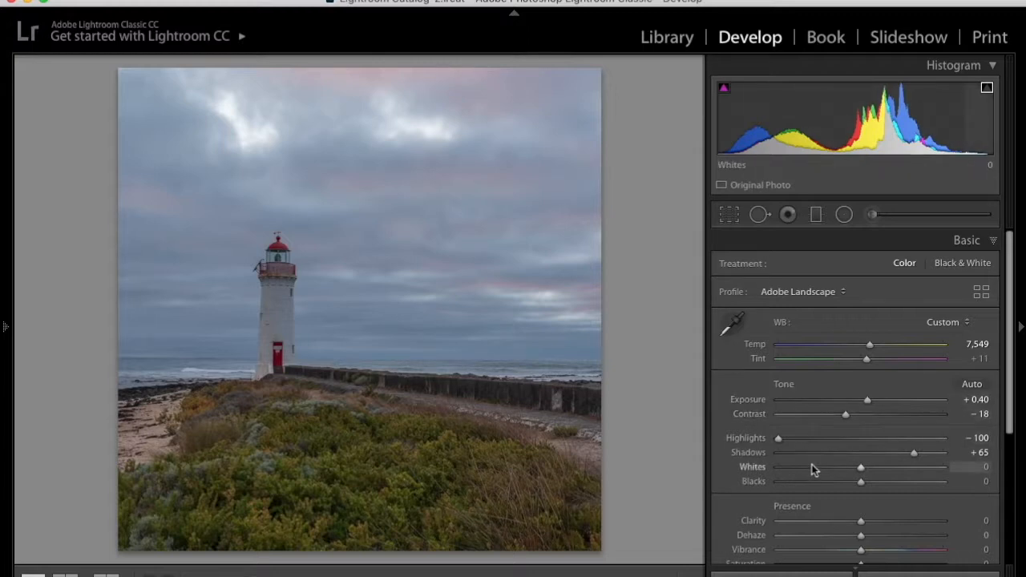
- Set the whites to +15 and the blacks to −25
{"action": "left_click_drag", "start_coordinate": [861, 470], "coordinate": [880, 473]}
{"action": "mouse_move", "coordinate": [879, 473]}
{"action": "left_mouse_down"}
{"action": "mouse_move", "coordinate": [894, 474]}
{"action": "mouse_move", "coordinate": [879, 479]}
{"action": "left_mouse_up"}
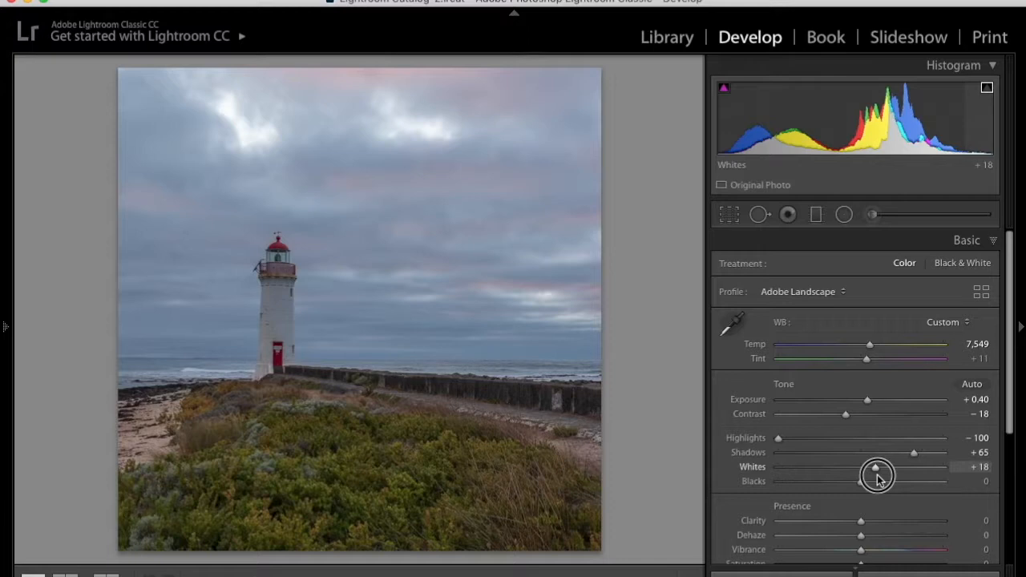
{"action": "left_click_drag", "start_coordinate": [879, 478], "coordinate": [875, 476]}
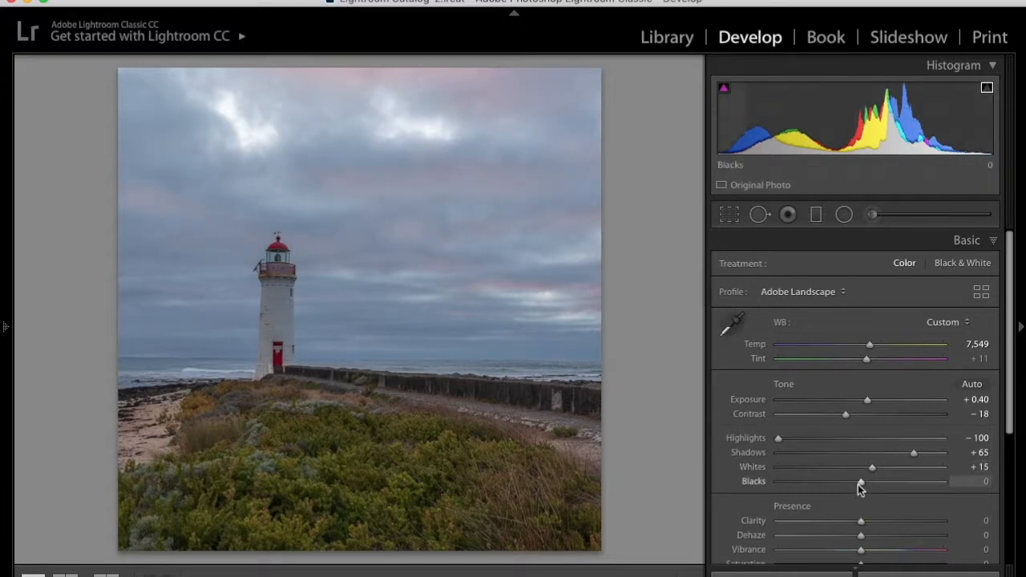
{"action": "left_click_drag", "start_coordinate": [861, 481], "coordinate": [840, 486]}
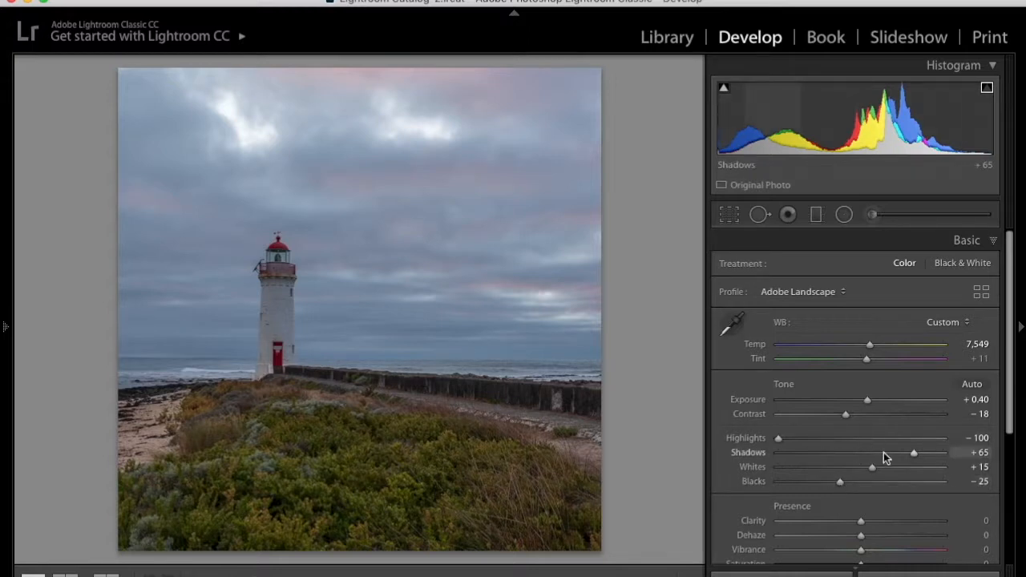
- Set the presence adjustments to clarity +9, vibrance +18 and saturation +6
{"action": "left_click", "coordinate": [861, 523]}
{"action": "left_click_drag", "start_coordinate": [860, 523], "coordinate": [866, 523]}
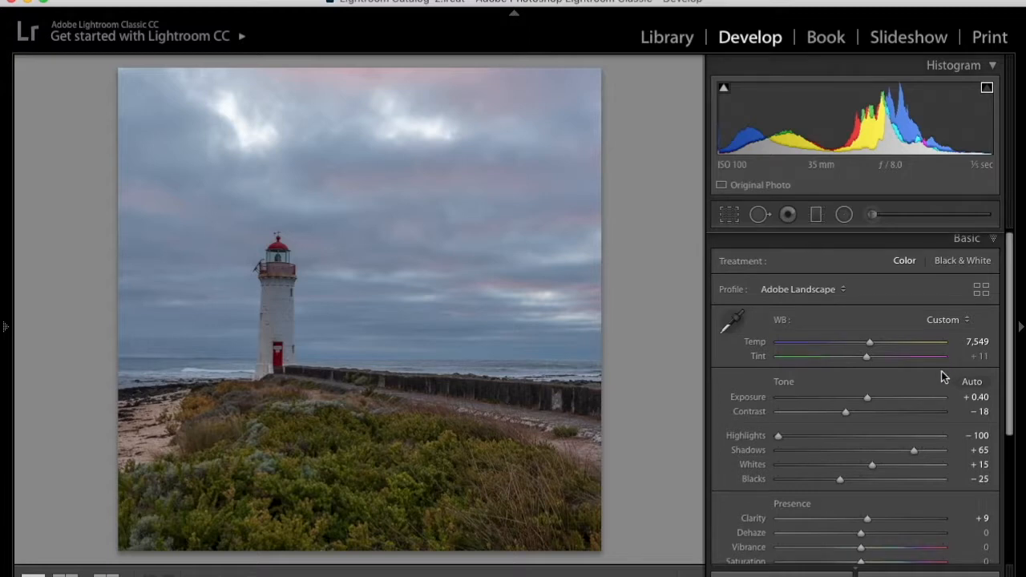
{"action": "scroll", "coordinate": [944, 372], "scroll_direction": "down", "scroll_amount": 1}
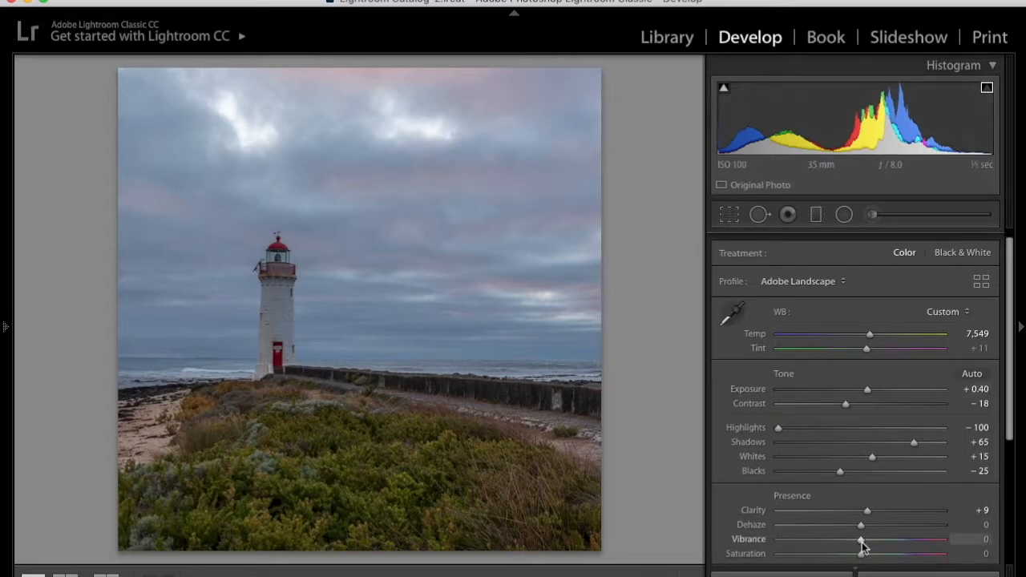
{"action": "left_click_drag", "start_coordinate": [860, 542], "coordinate": [874, 540]}
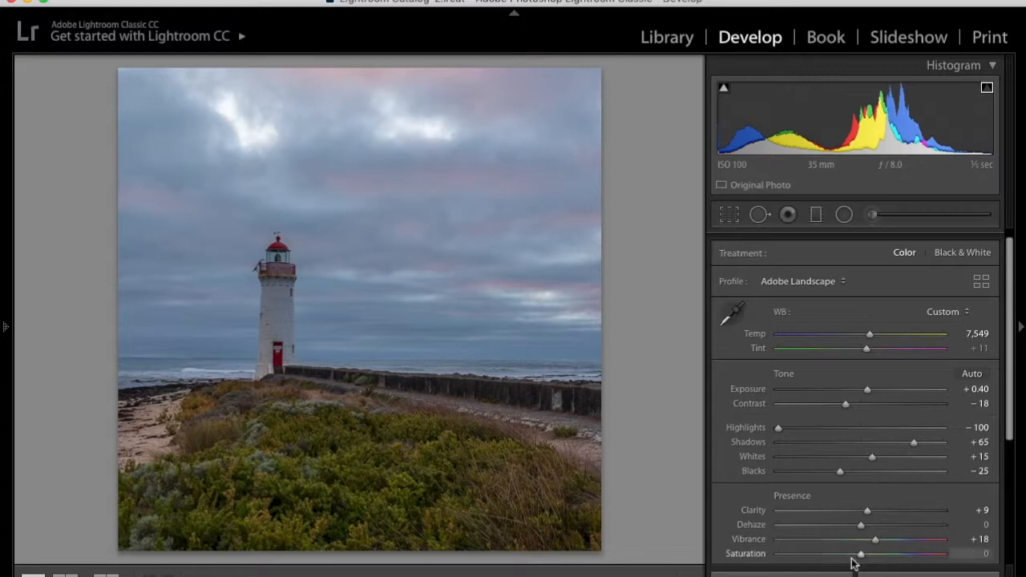
{"action": "left_click_drag", "start_coordinate": [862, 555], "coordinate": [865, 555]}
{"action": "scroll", "coordinate": [878, 433], "scroll_direction": "down", "scroll_amount": 3}
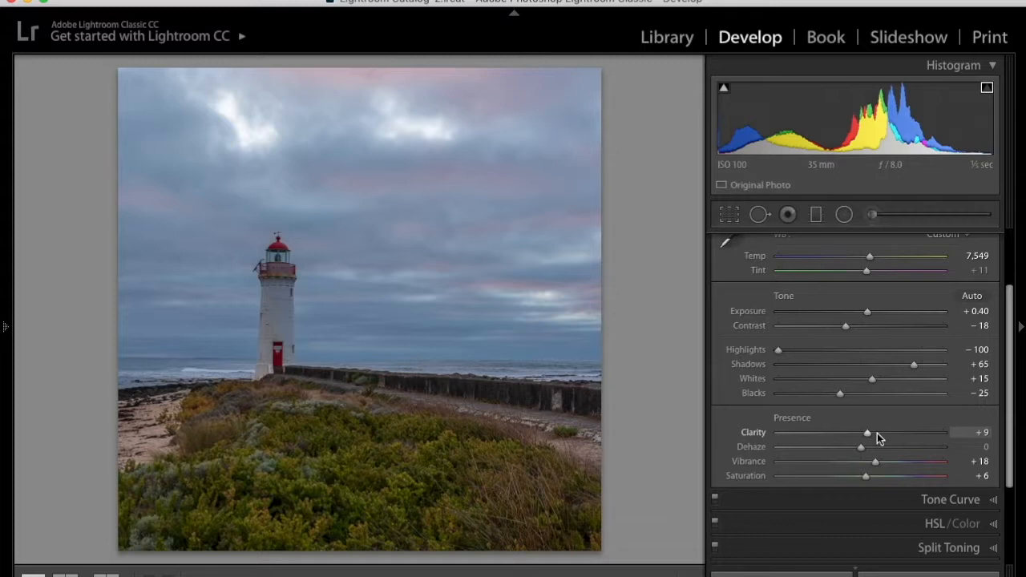
- Compare the edited lighthouse photo with its before version several times
{"action": "key", "text": "backslash"}
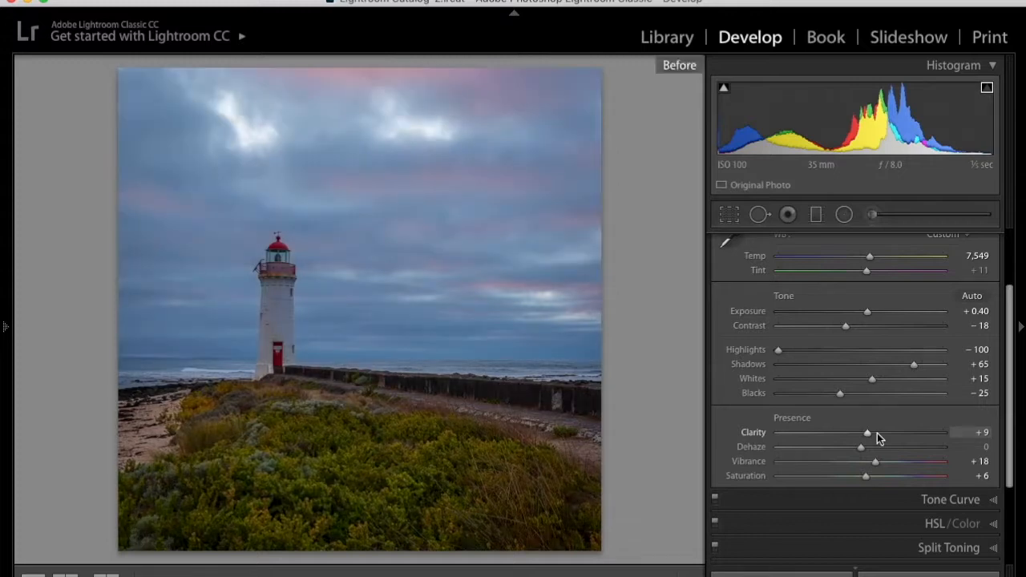
{"action": "key", "text": "backslash"}
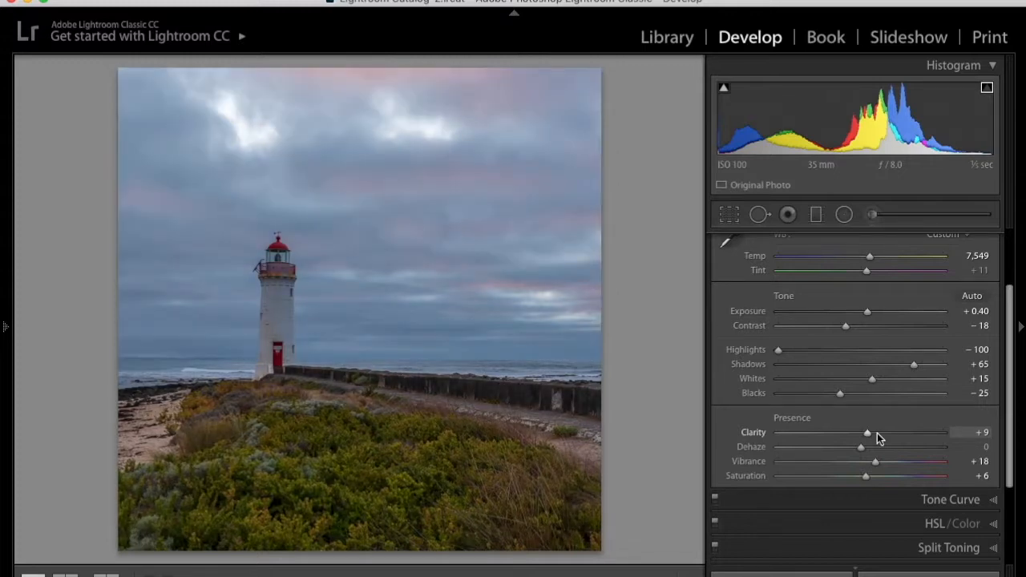
{"action": "key", "text": "backslash"}
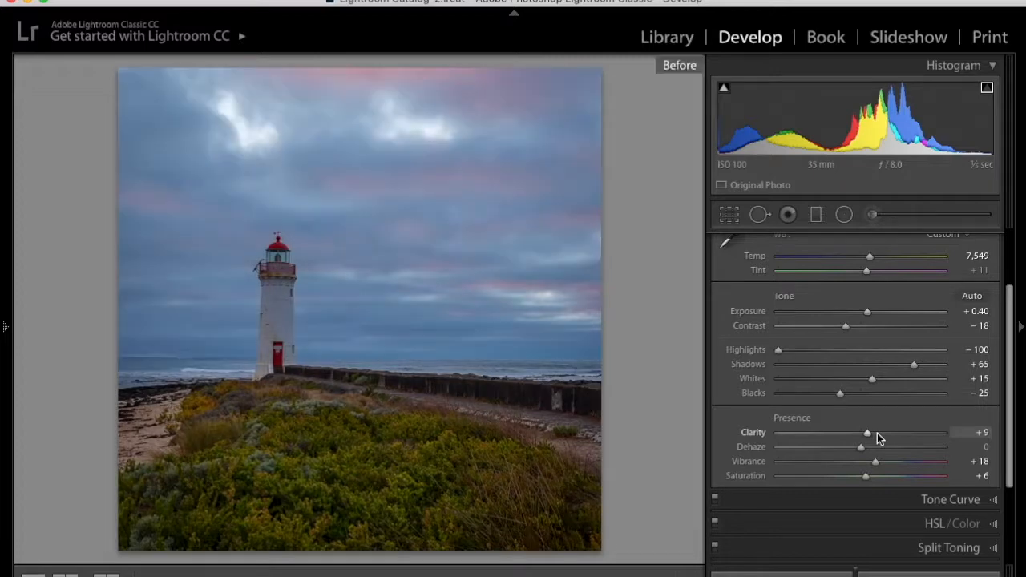
{"action": "key", "text": "backslash"}
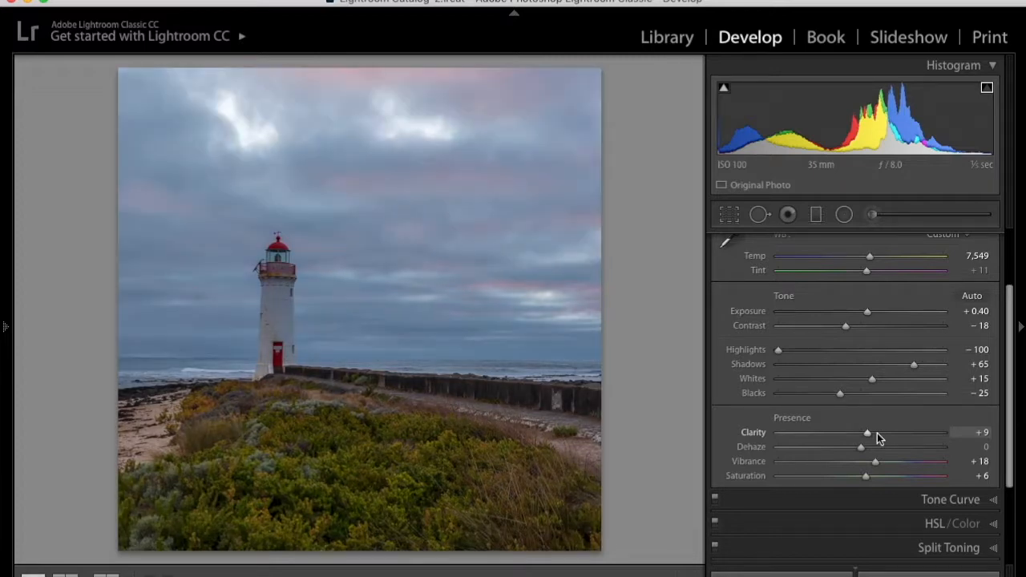
{"action": "key", "text": "backslash"}
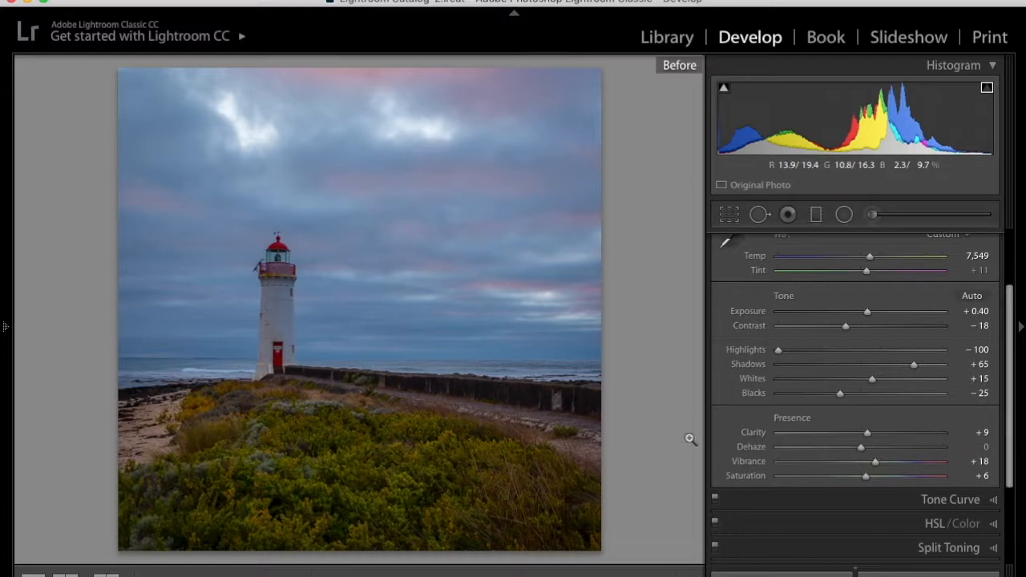
- Switch the tone curve to point curve editing and apply the Medium Contrast preset
{"action": "left_click", "coordinate": [930, 505]}
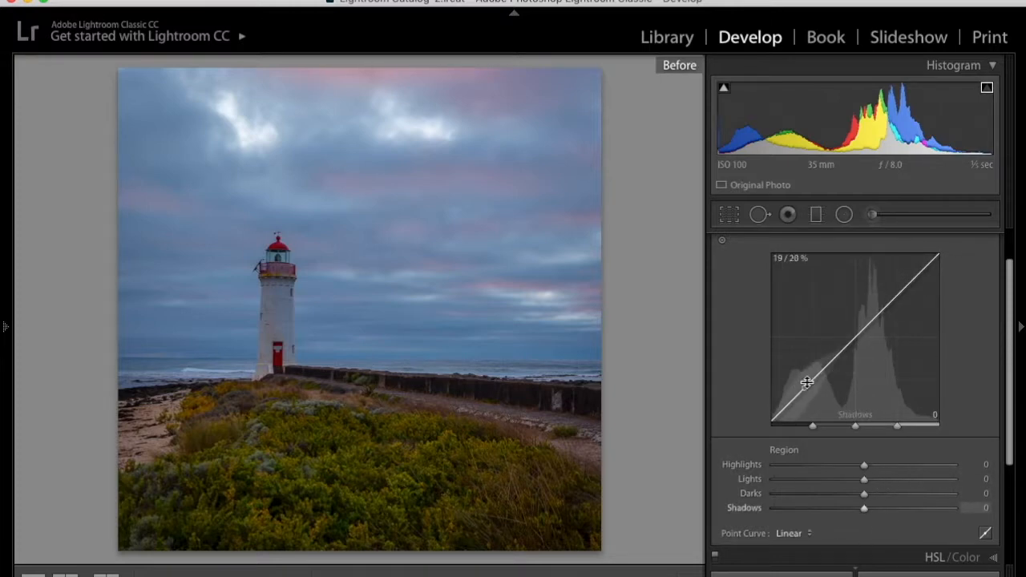
{"action": "left_click", "coordinate": [986, 534]}
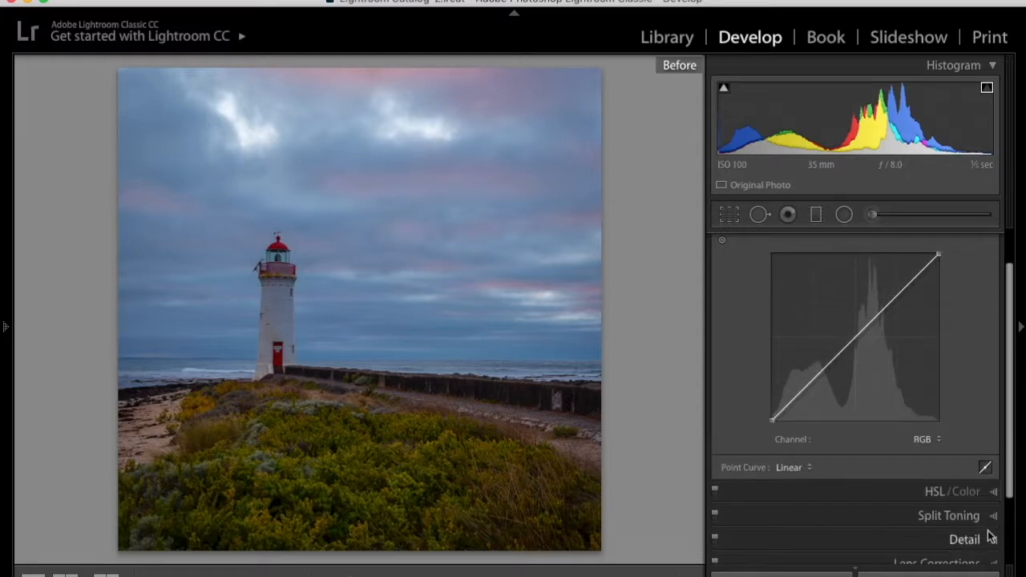
{"action": "left_click", "coordinate": [792, 468]}
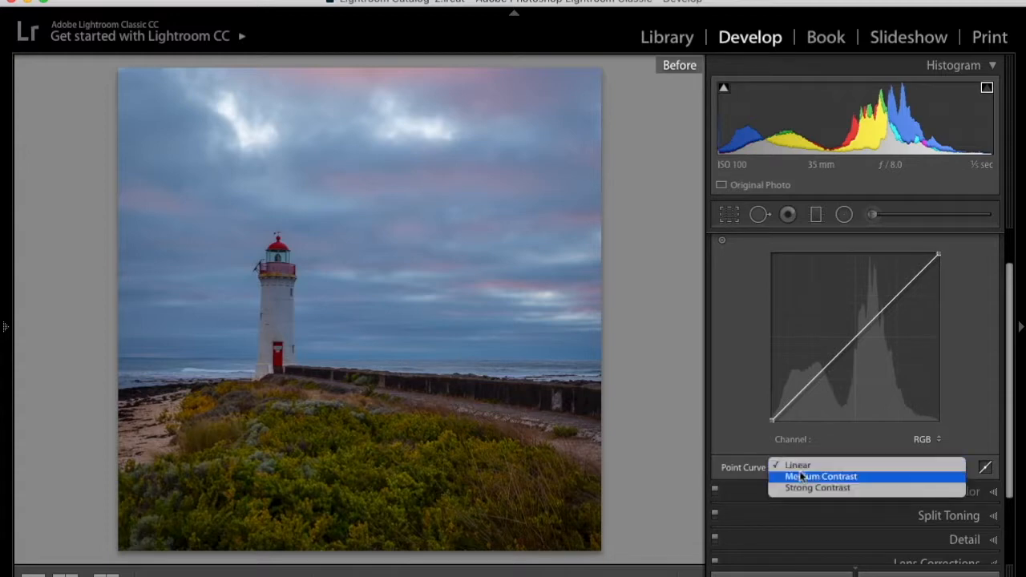
{"action": "left_click", "coordinate": [802, 475]}
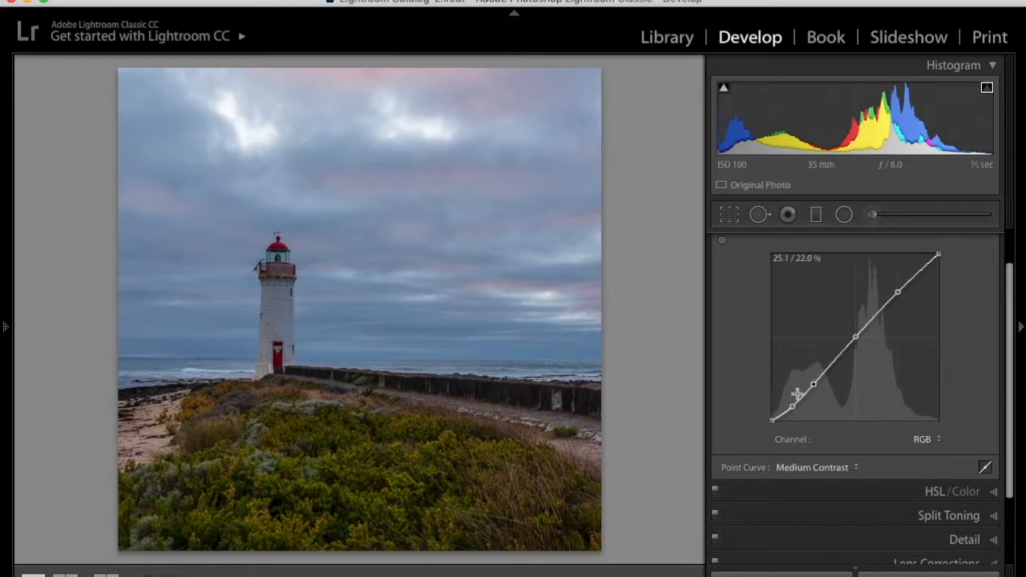
- Try the Strong Contrast point curve and return to Medium Contrast
{"action": "left_click", "coordinate": [856, 469]}
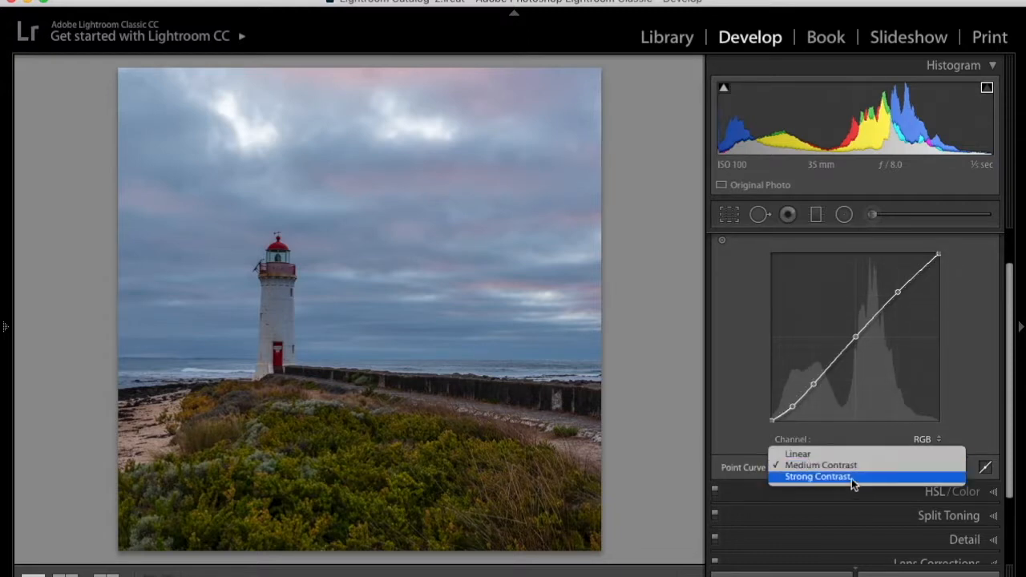
{"action": "left_click", "coordinate": [852, 478]}
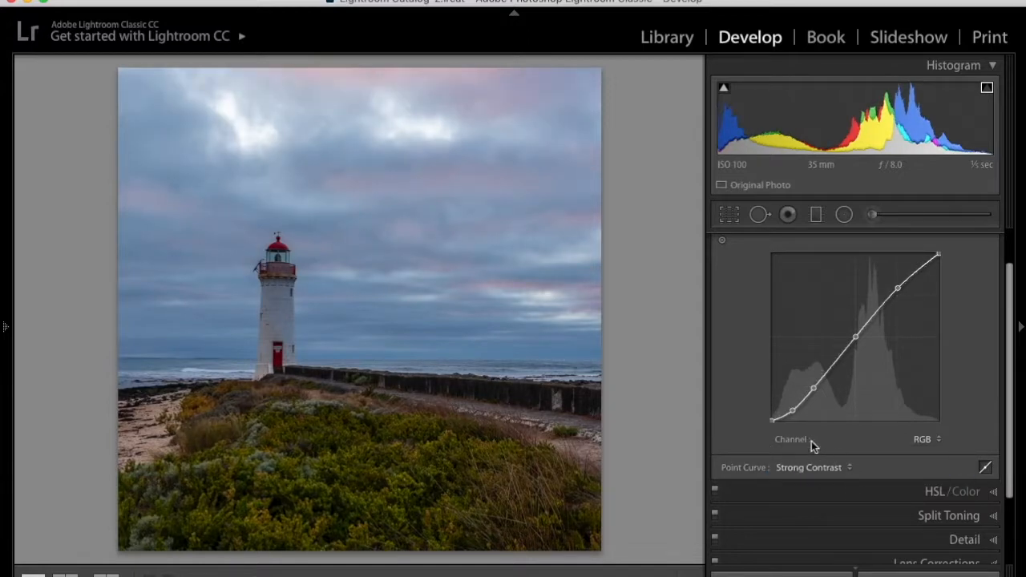
{"action": "left_click", "coordinate": [835, 468]}
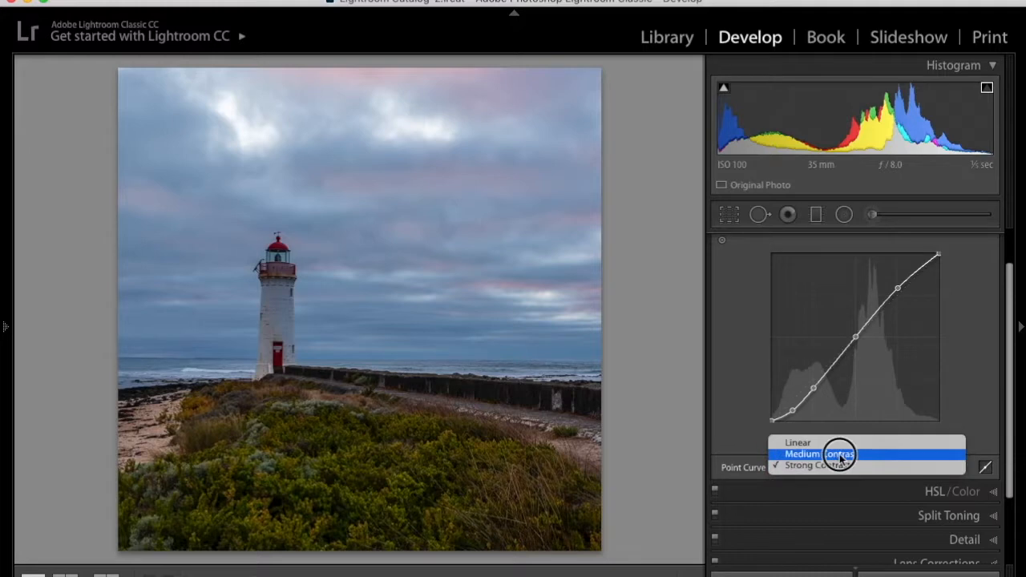
{"action": "left_click", "coordinate": [839, 454]}
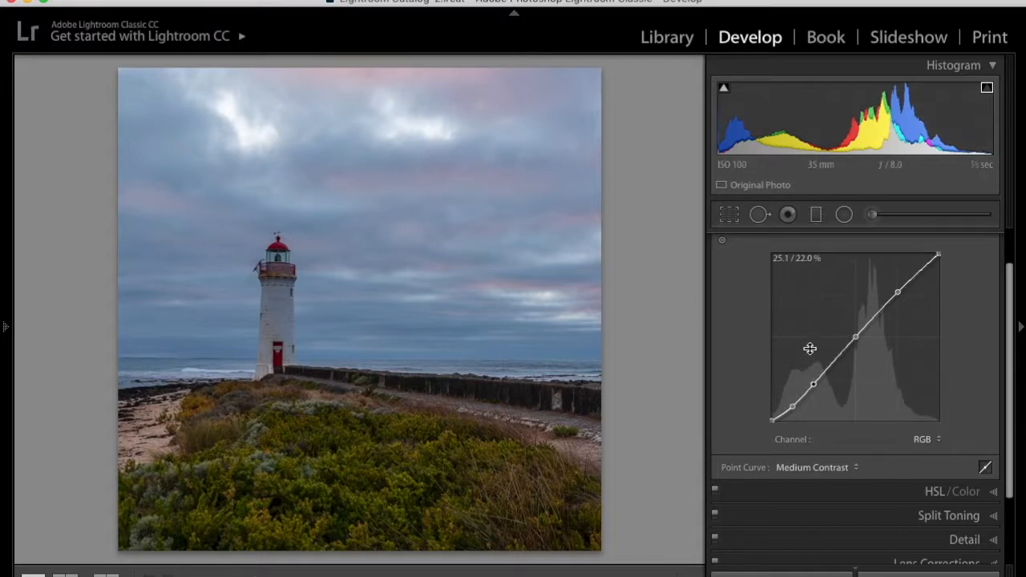
- Set the sharpening amount to 70 while viewing the stone wall close up
{"action": "left_click", "coordinate": [924, 540]}
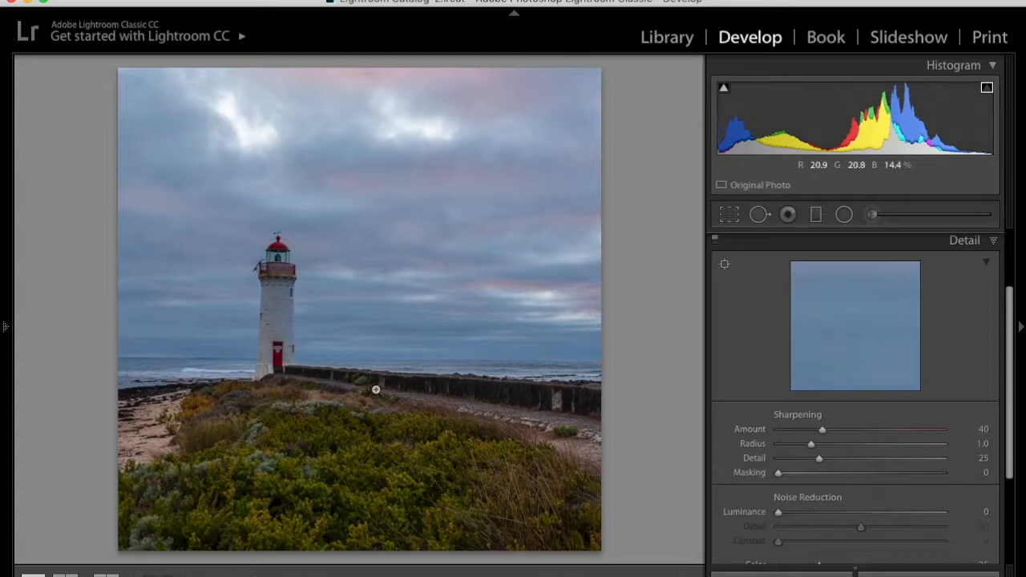
{"action": "left_click", "coordinate": [360, 395]}
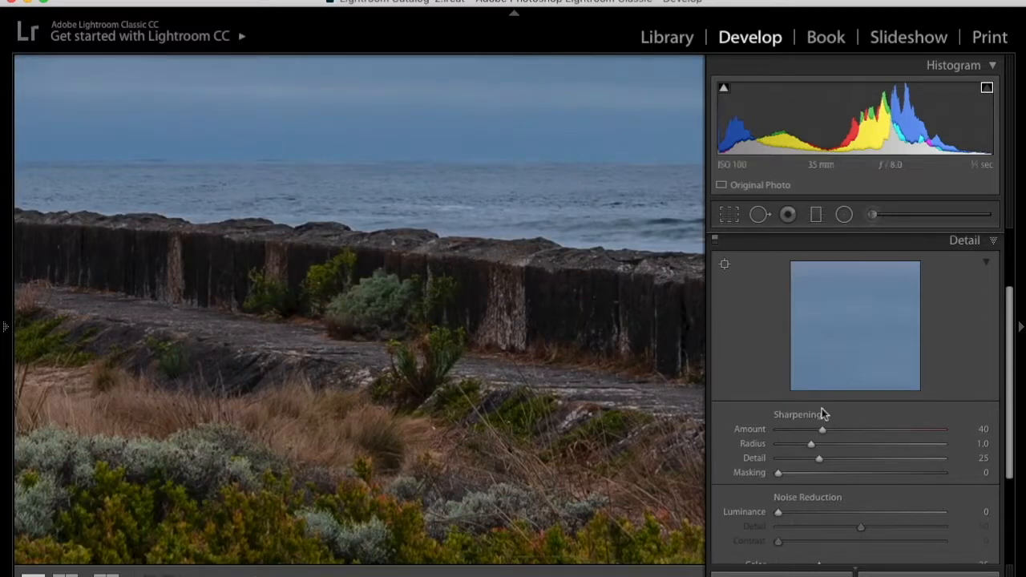
{"action": "left_click_drag", "start_coordinate": [823, 430], "coordinate": [857, 432]}
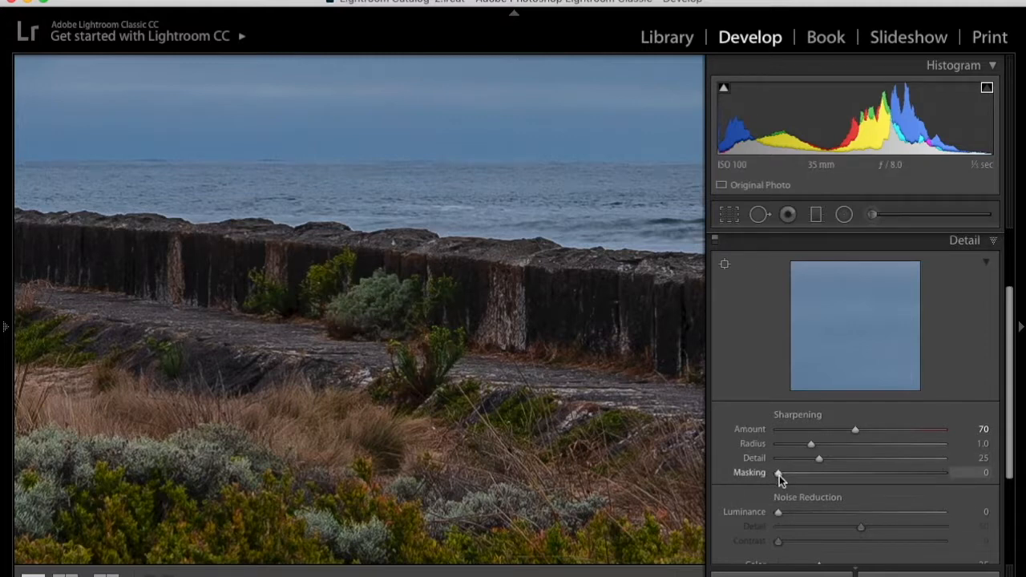
- Set the sharpening masking to 33, previewing the mask over the whole photo
{"action": "left_click", "coordinate": [460, 322]}
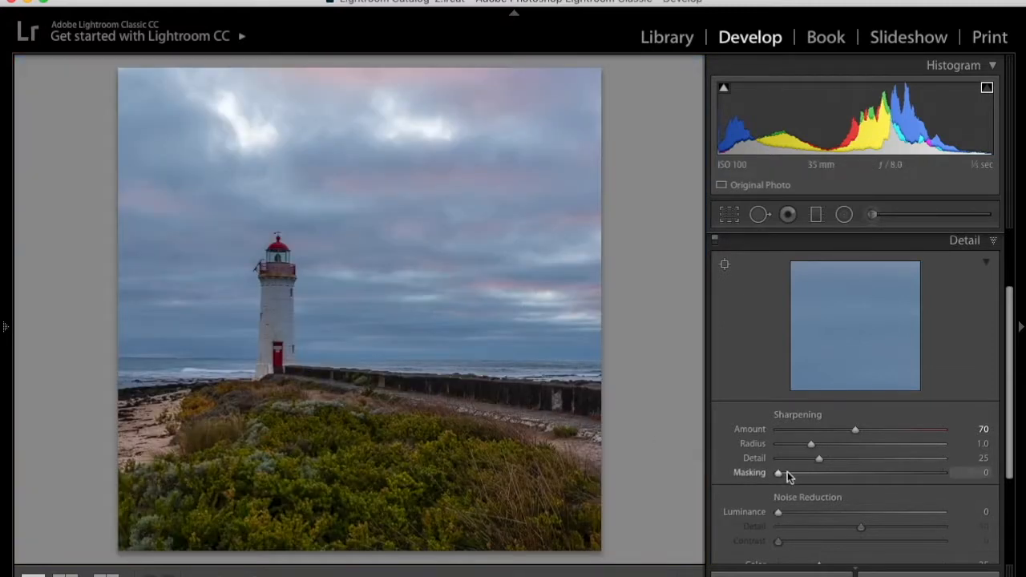
{"action": "key", "text": "alt"}
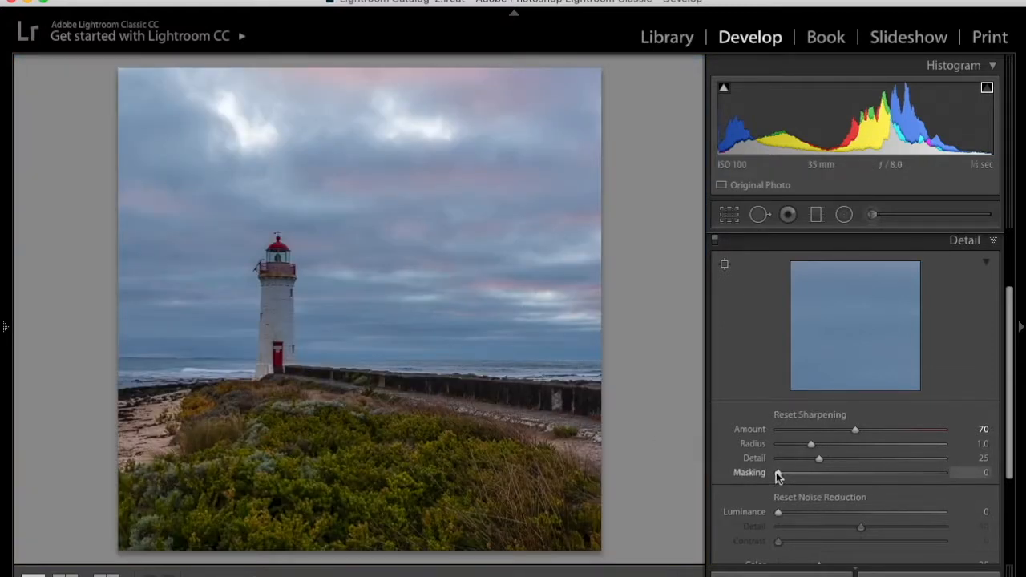
{"action": "left_click", "coordinate": [778, 474], "text": "alt"}
{"action": "left_click_drag", "start_coordinate": [778, 474], "coordinate": [819, 475]}
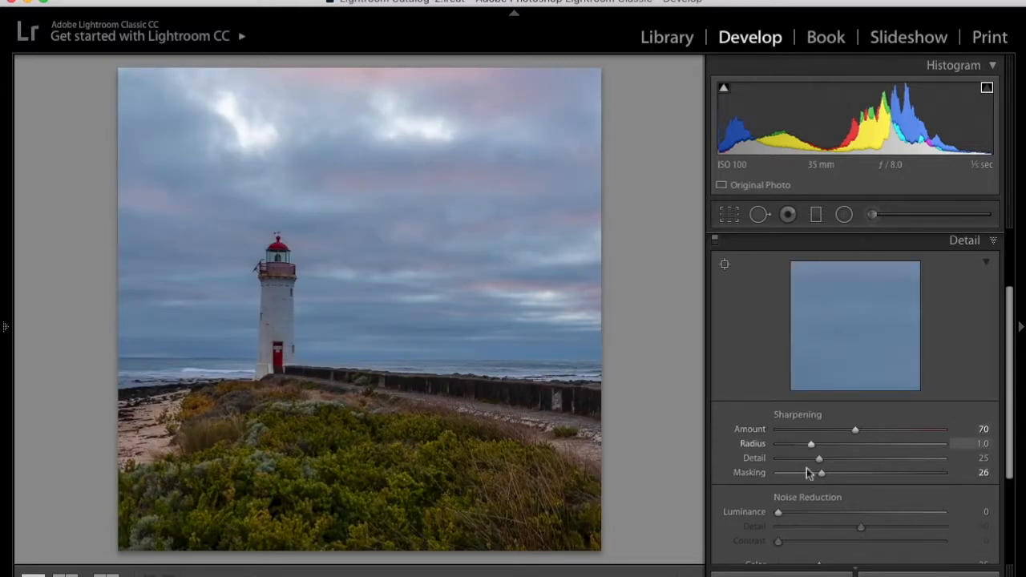
{"action": "left_click_drag", "start_coordinate": [822, 475], "coordinate": [833, 474]}
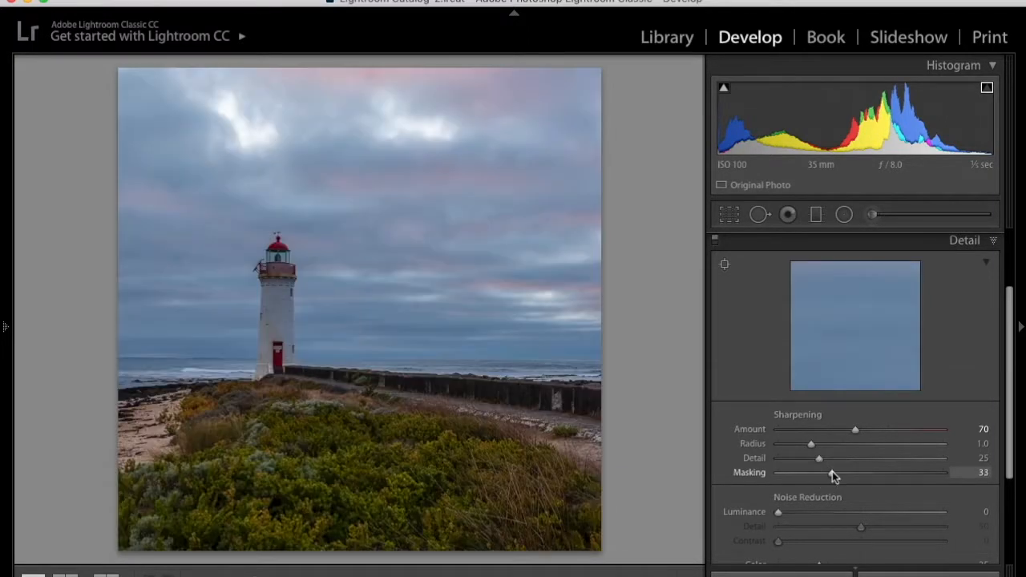
- Set the luminance noise reduction to 21 while viewing the wall and sea close up
{"action": "left_click", "coordinate": [778, 514]}
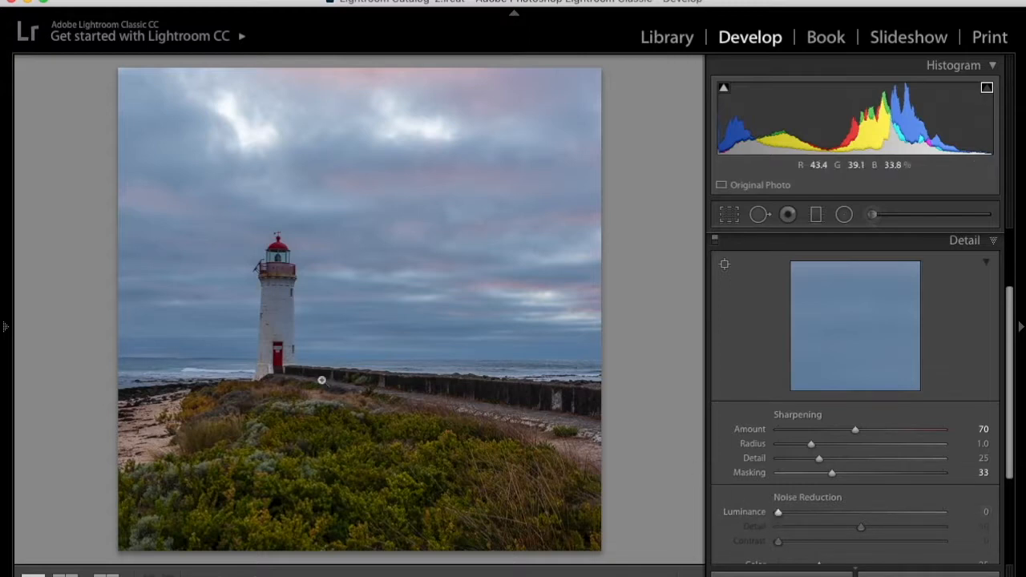
{"action": "left_click", "coordinate": [339, 386]}
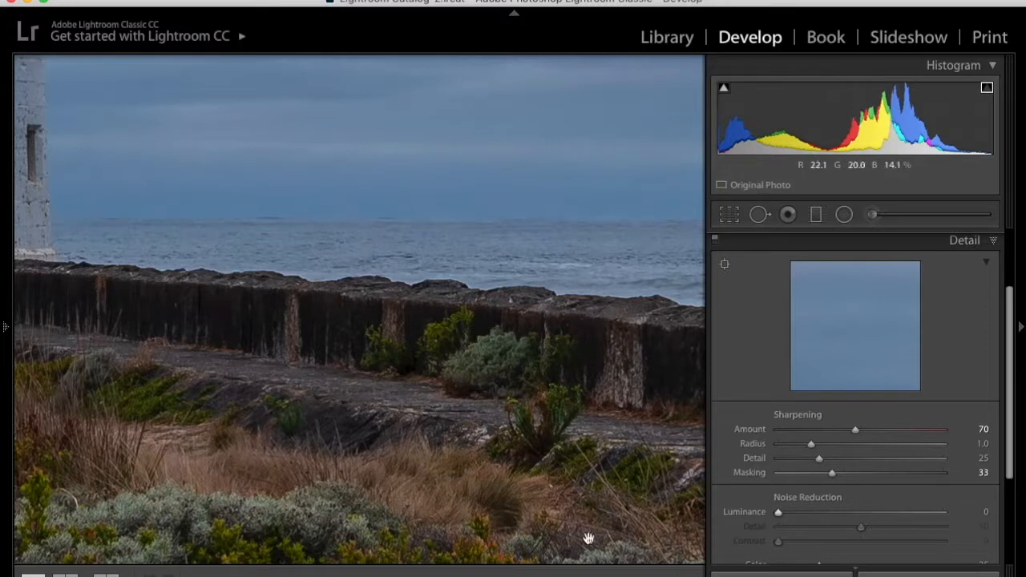
{"action": "left_click", "coordinate": [779, 514]}
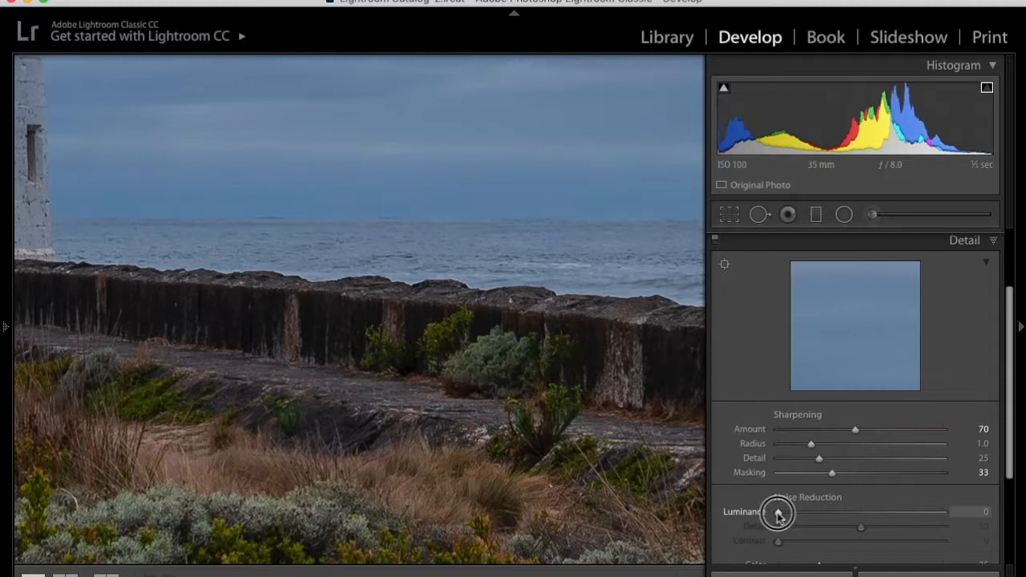
{"action": "left_click_drag", "start_coordinate": [779, 514], "coordinate": [813, 514]}
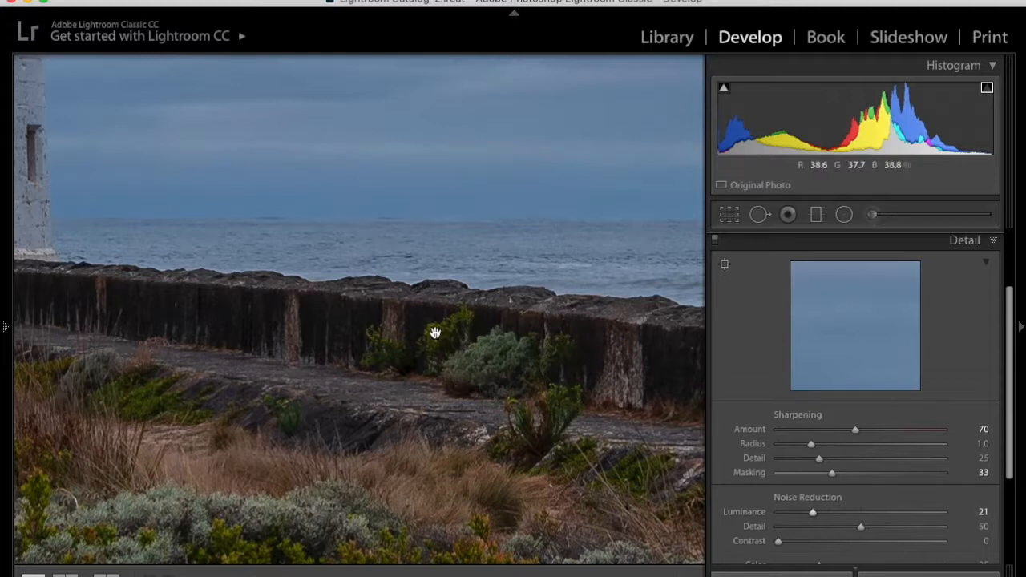
- Compare the close-up with the detail adjustments off and on, and return to the whole photo
{"action": "left_click", "coordinate": [716, 240]}
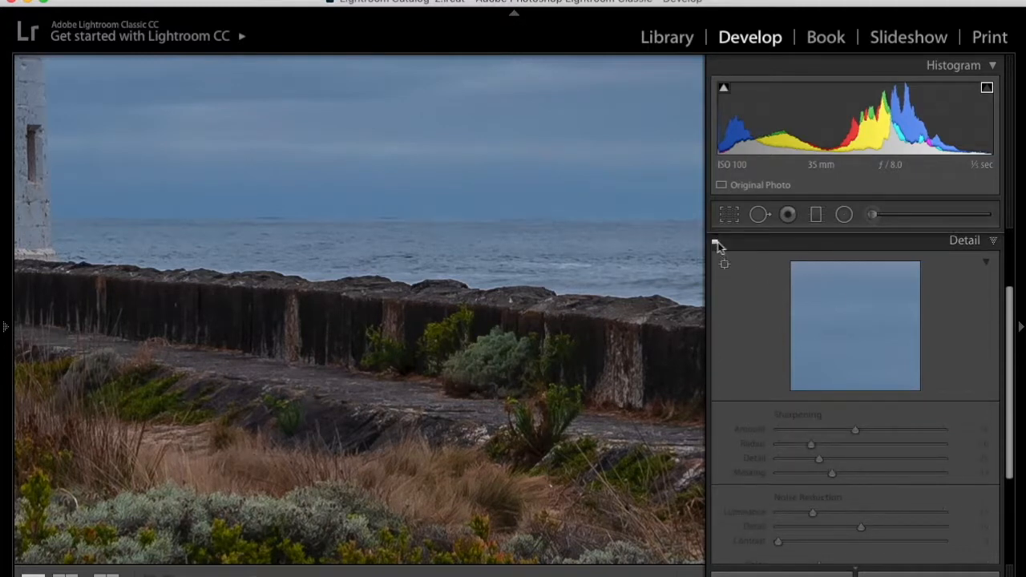
{"action": "left_click", "coordinate": [717, 242]}
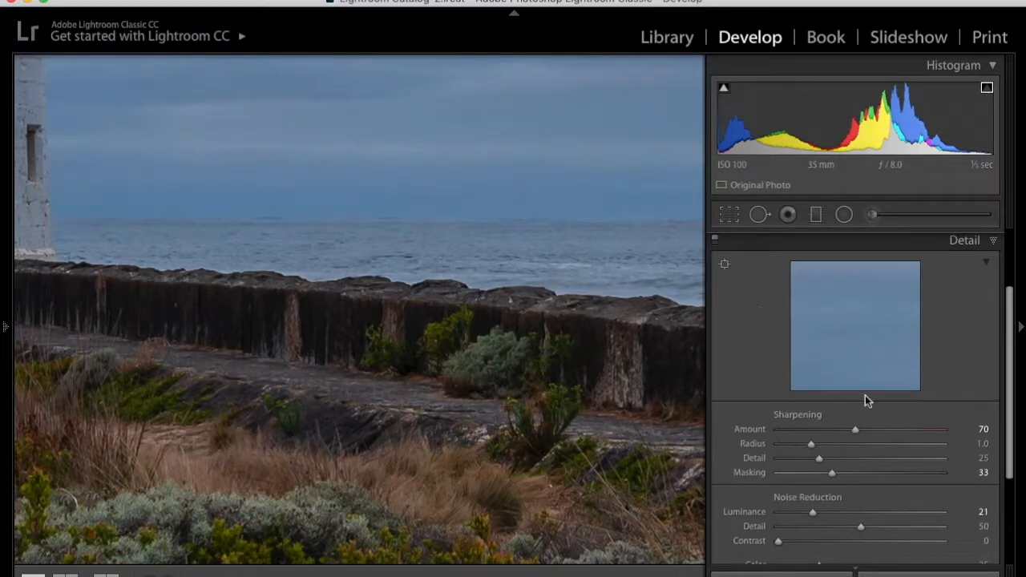
{"action": "scroll", "coordinate": [859, 409], "scroll_direction": "down", "scroll_amount": 3}
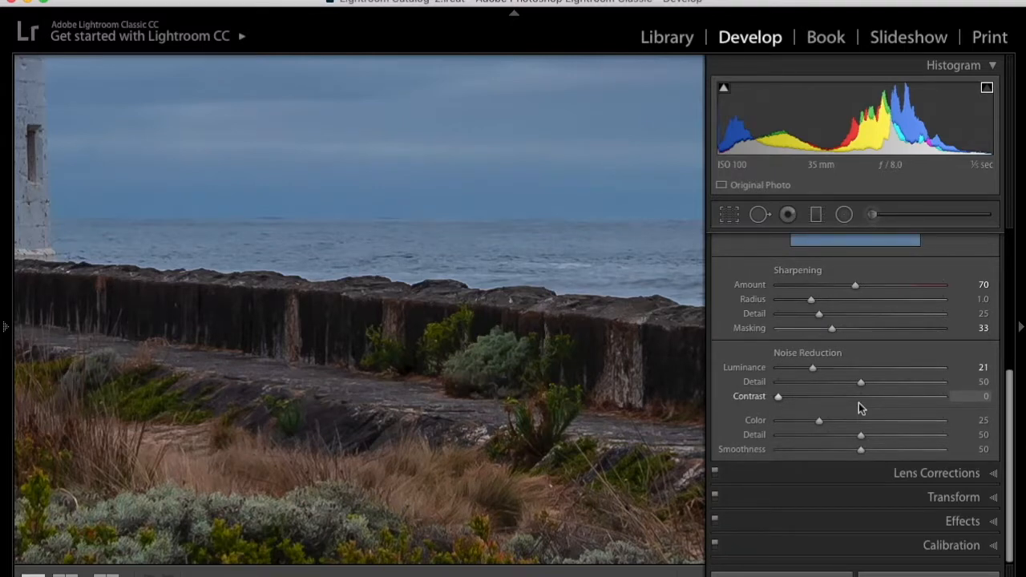
{"action": "left_click", "coordinate": [515, 350]}
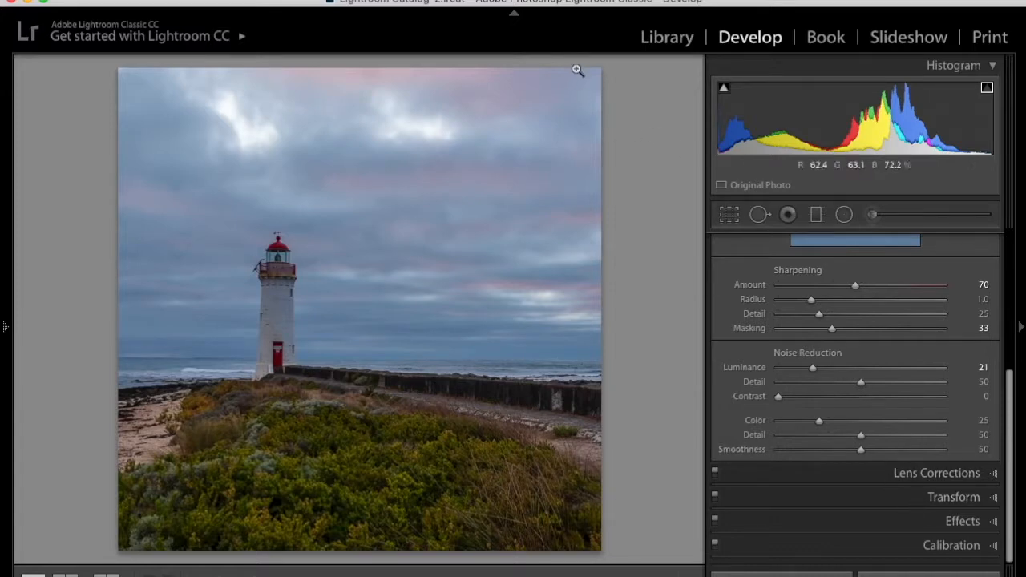
- Add a post-crop vignette with an amount of −10 and compare the photo with the effects off and on
{"action": "left_click", "coordinate": [965, 522]}
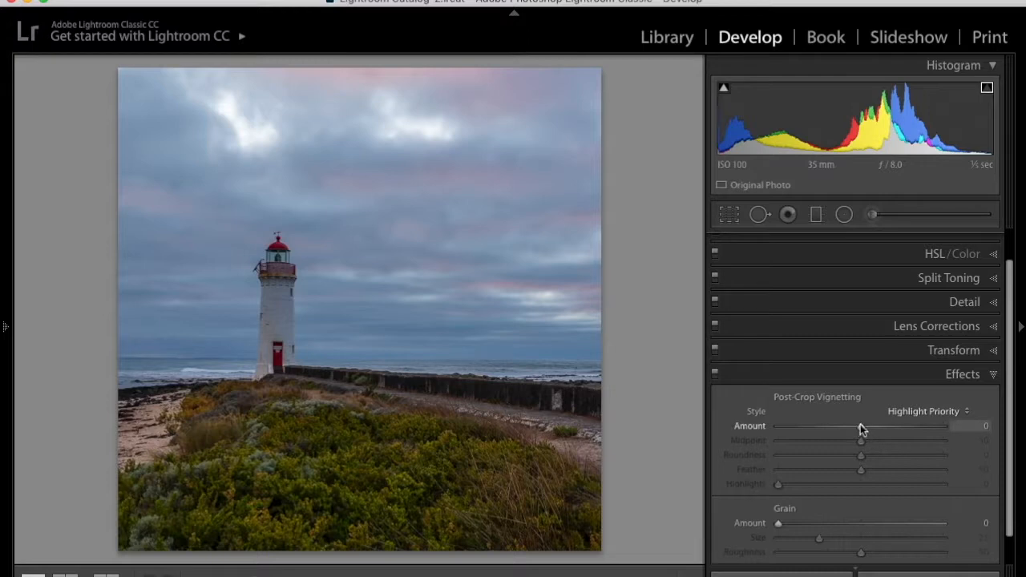
{"action": "left_click_drag", "start_coordinate": [861, 430], "coordinate": [853, 429]}
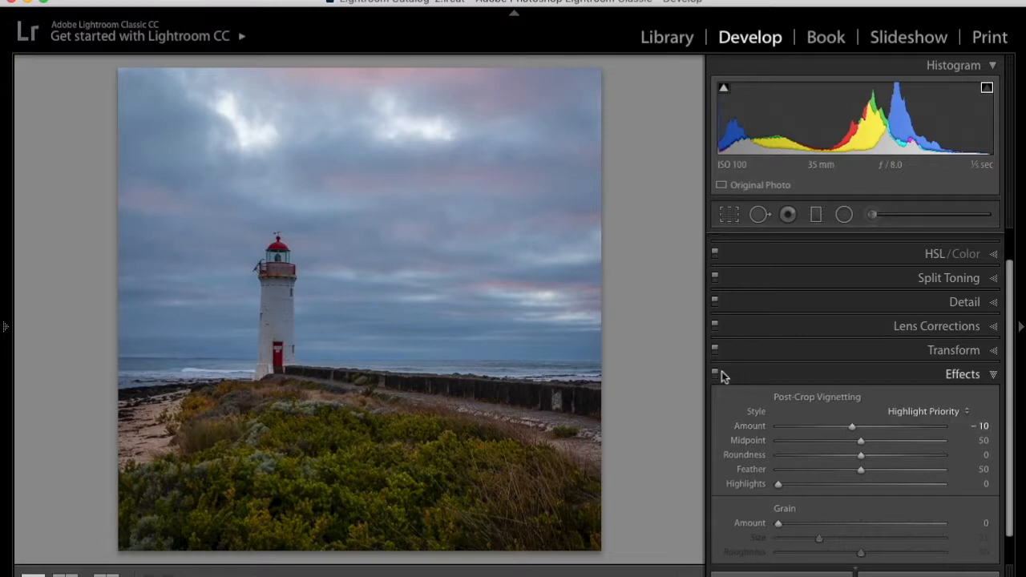
{"action": "left_click", "coordinate": [715, 374]}
{"action": "left_click", "coordinate": [715, 375]}
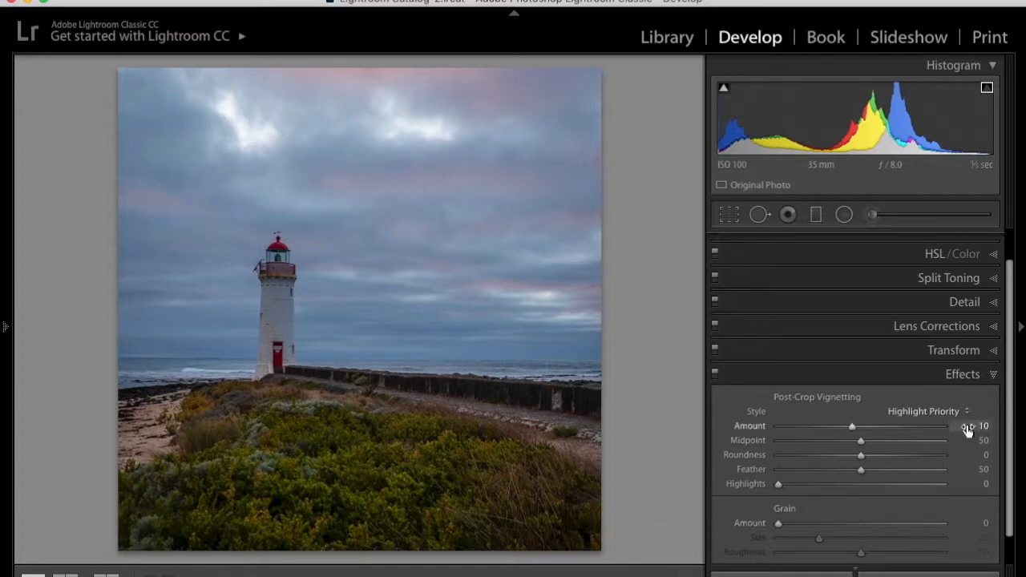
- Set the shadows tint in the camera calibration to +6
{"action": "scroll", "coordinate": [919, 413], "scroll_direction": "down", "scroll_amount": 1}
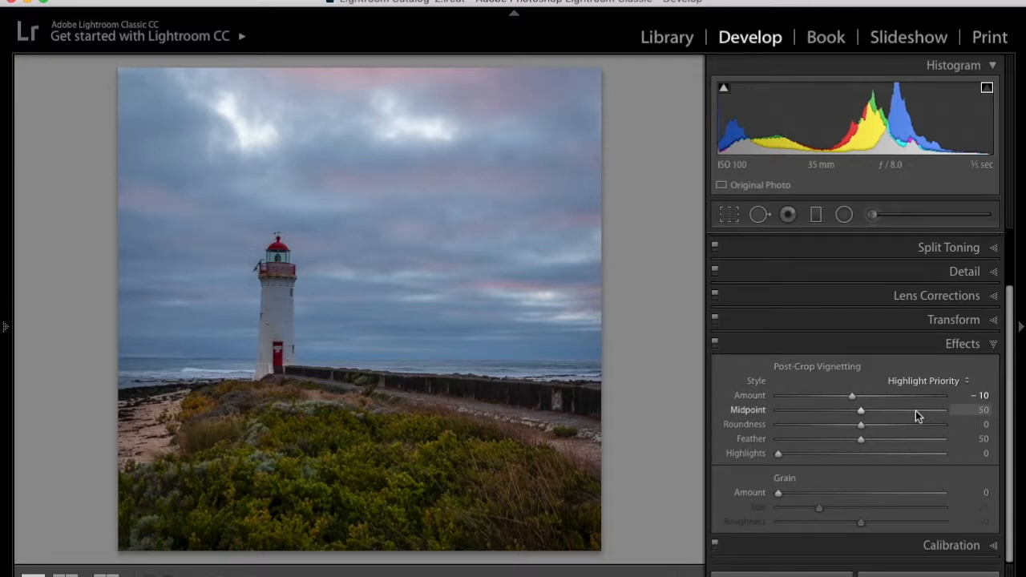
{"action": "left_click", "coordinate": [898, 545]}
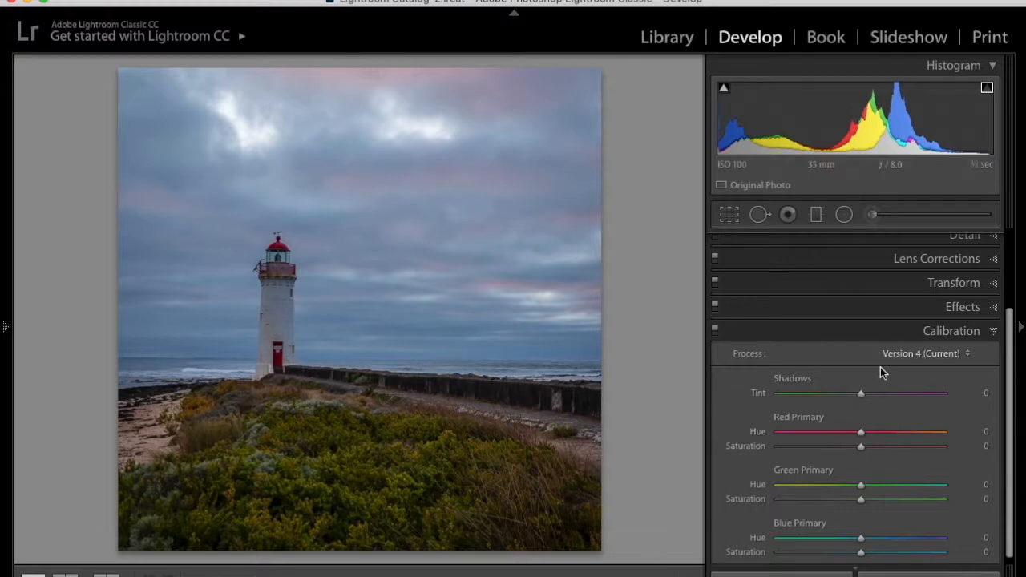
{"action": "left_click", "coordinate": [861, 396]}
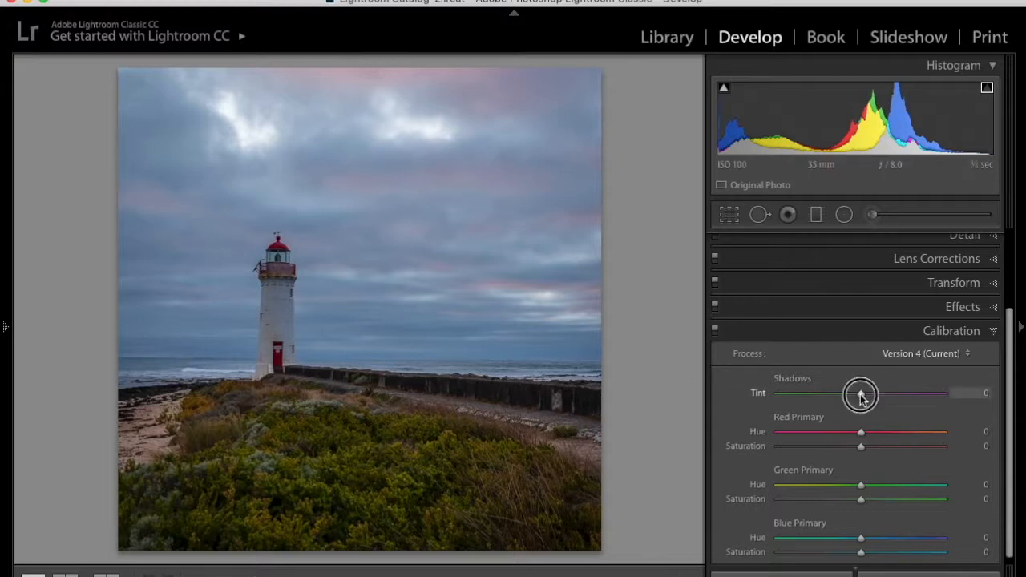
{"action": "left_click_drag", "start_coordinate": [861, 396], "coordinate": [866, 398]}
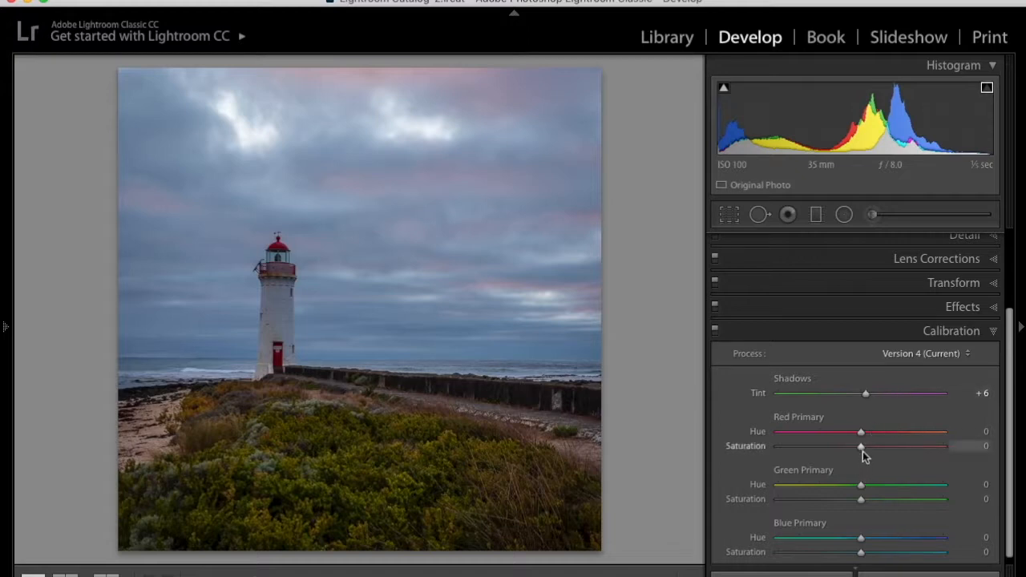
- Set the calibration saturation to +100 for the red primary, +31 for the green primary and +37 for the blue primary
{"action": "left_click_drag", "start_coordinate": [863, 449], "coordinate": [962, 451]}
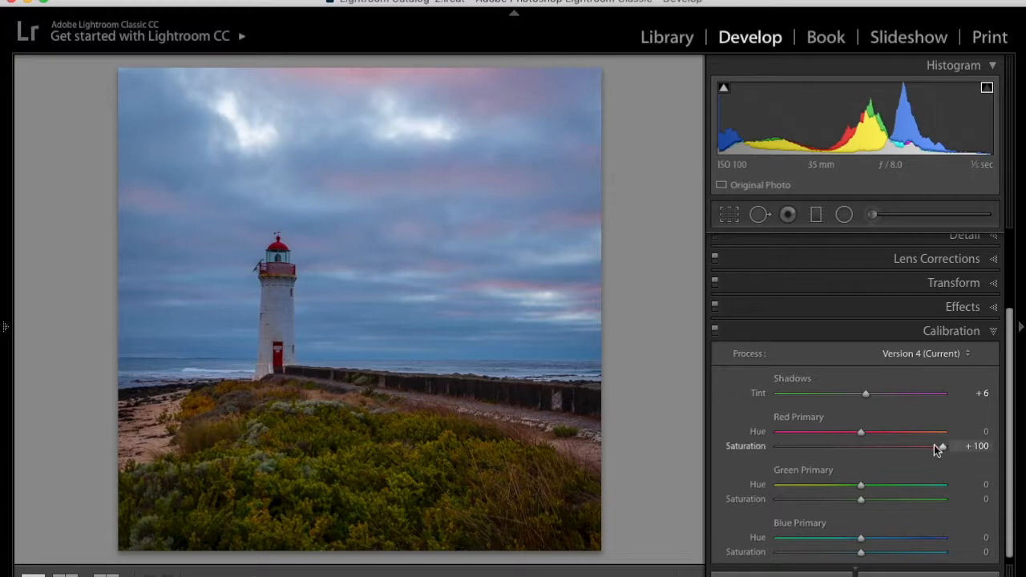
{"action": "mouse_move", "coordinate": [943, 447]}
{"action": "left_mouse_down"}
{"action": "mouse_move", "coordinate": [807, 465]}
{"action": "mouse_move", "coordinate": [829, 453]}
{"action": "mouse_move", "coordinate": [945, 450]}
{"action": "left_mouse_up"}
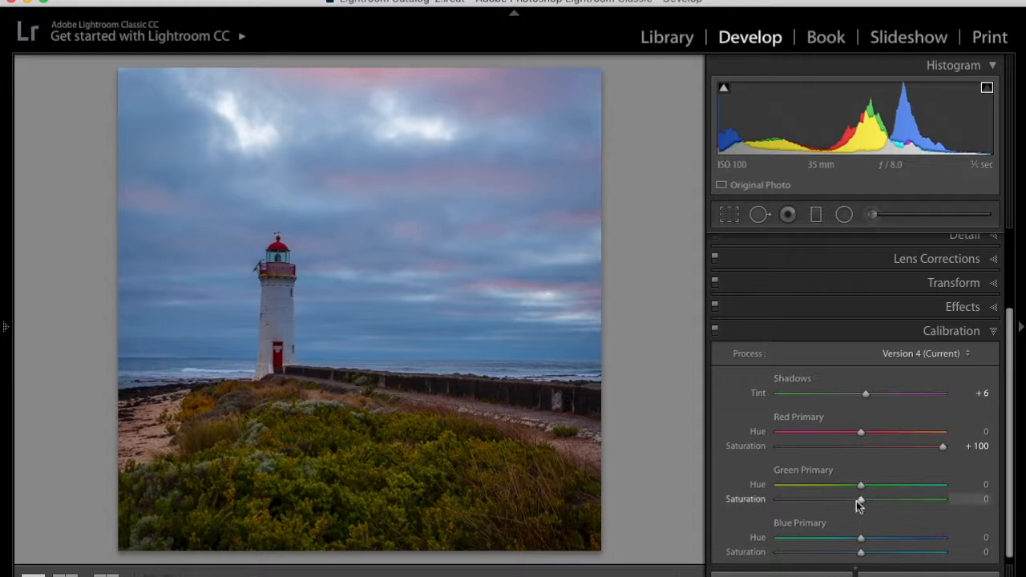
{"action": "left_click_drag", "start_coordinate": [860, 503], "coordinate": [884, 498]}
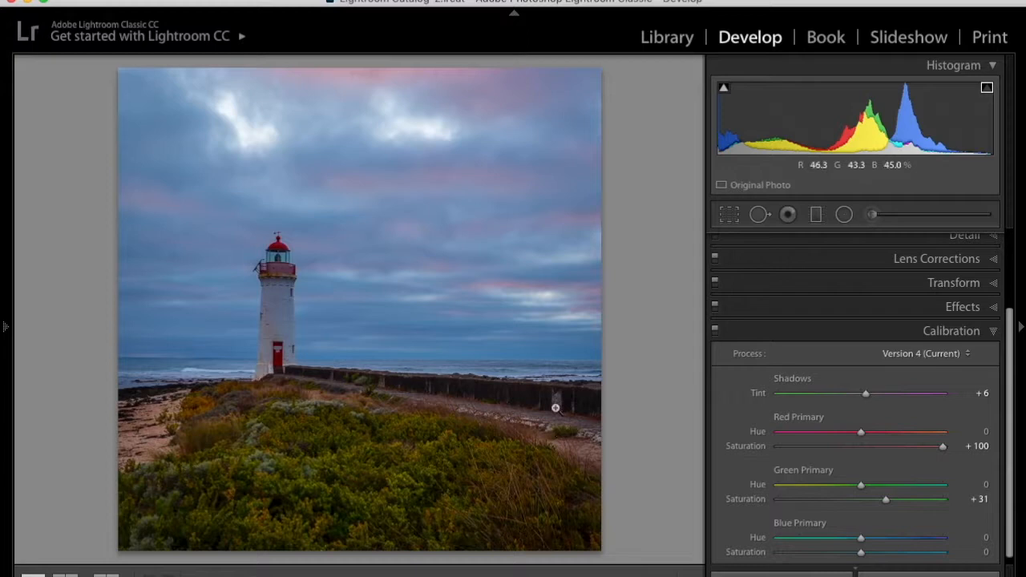
{"action": "scroll", "coordinate": [753, 311], "scroll_direction": "down", "scroll_amount": 1}
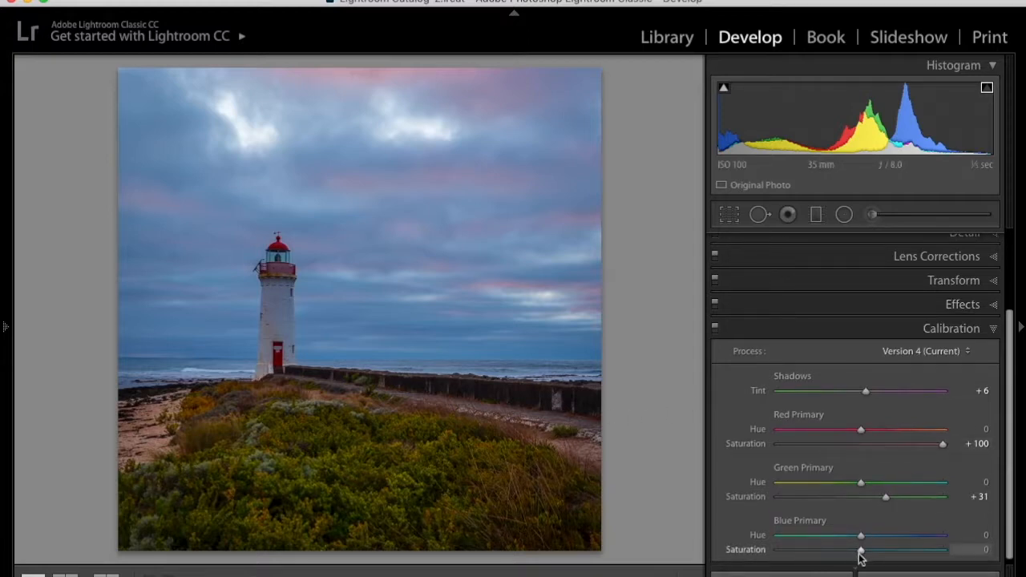
{"action": "left_click_drag", "start_coordinate": [862, 551], "coordinate": [892, 549]}
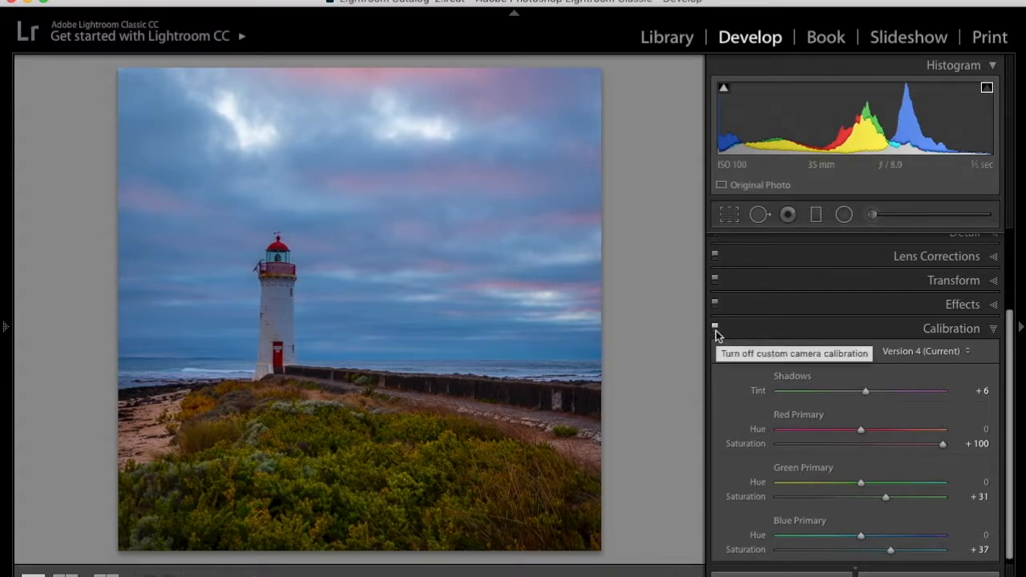
- Compare the photo with the camera calibration off and on, and collapse the calibration settings
{"action": "left_click", "coordinate": [716, 329]}
{"action": "left_click", "coordinate": [715, 329]}
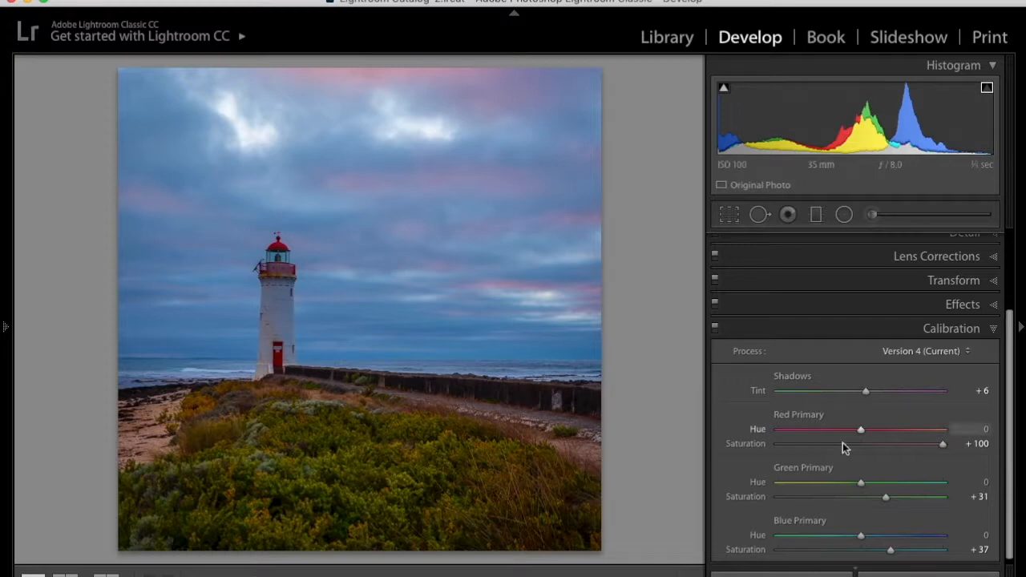
{"action": "left_click", "coordinate": [853, 329]}
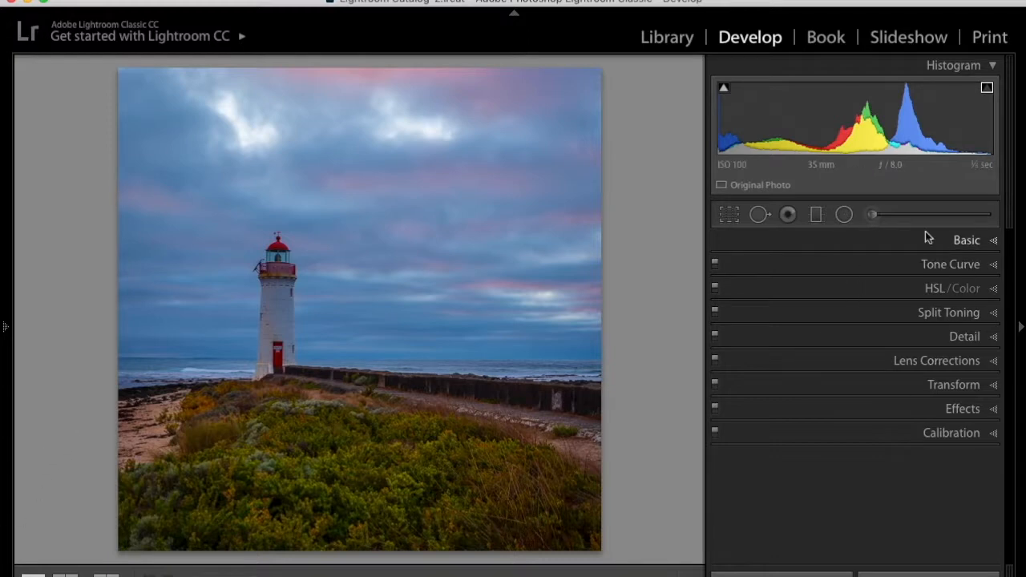
- Draw a wide radial filter over the foreground vegetation, tilt it slightly clockwise and centre it near the photo's lower edge
{"action": "left_click", "coordinate": [844, 215]}
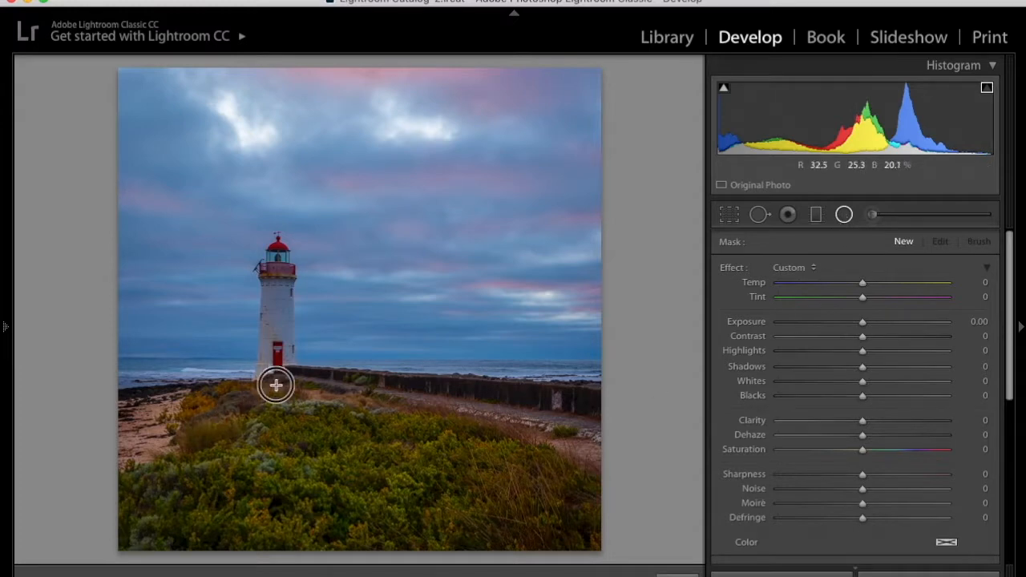
{"action": "left_click_drag", "start_coordinate": [276, 385], "coordinate": [543, 545]}
{"action": "left_click_drag", "start_coordinate": [276, 386], "coordinate": [350, 527]}
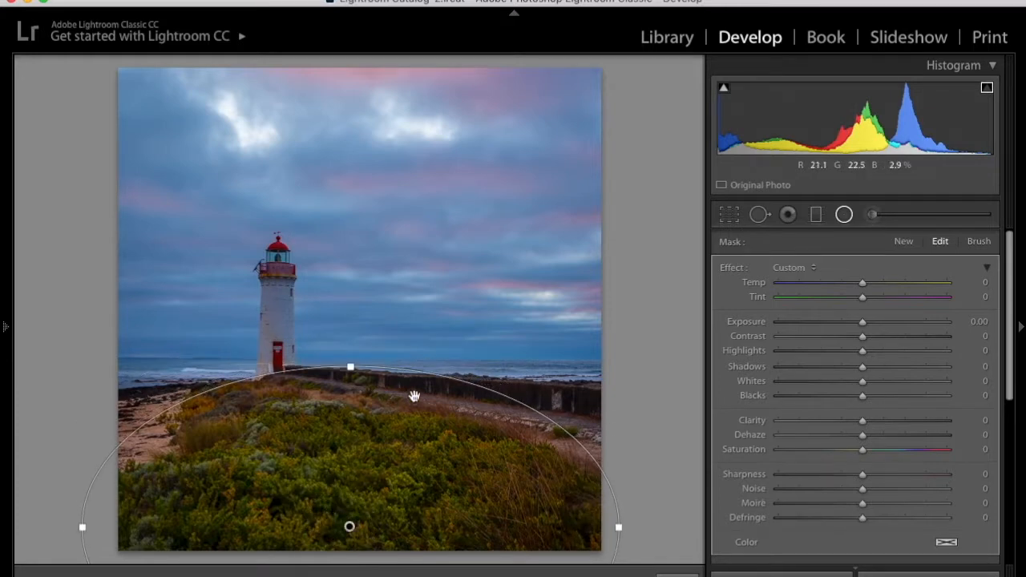
{"action": "left_click_drag", "start_coordinate": [431, 362], "coordinate": [454, 392]}
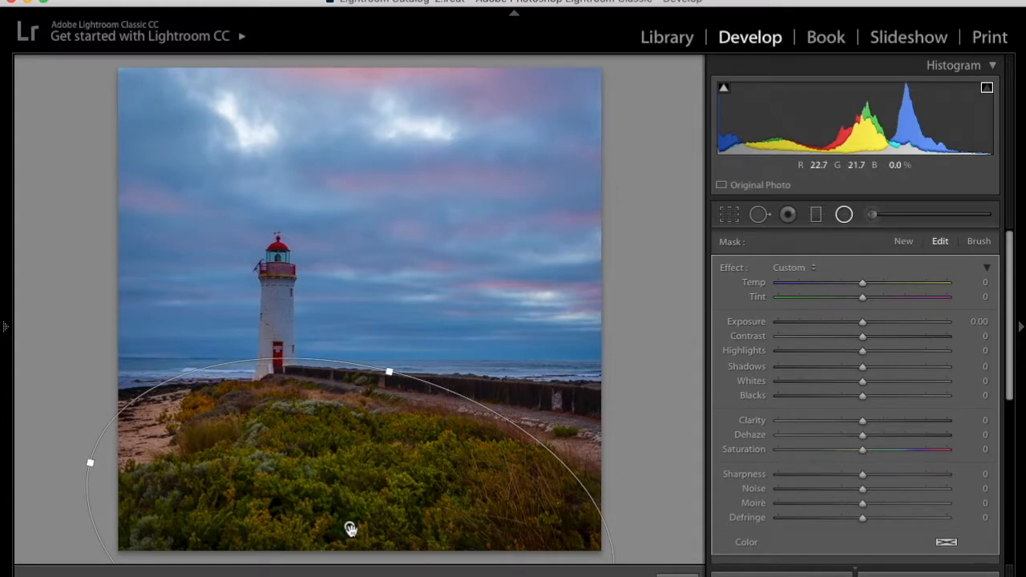
{"action": "left_click_drag", "start_coordinate": [355, 532], "coordinate": [371, 550]}
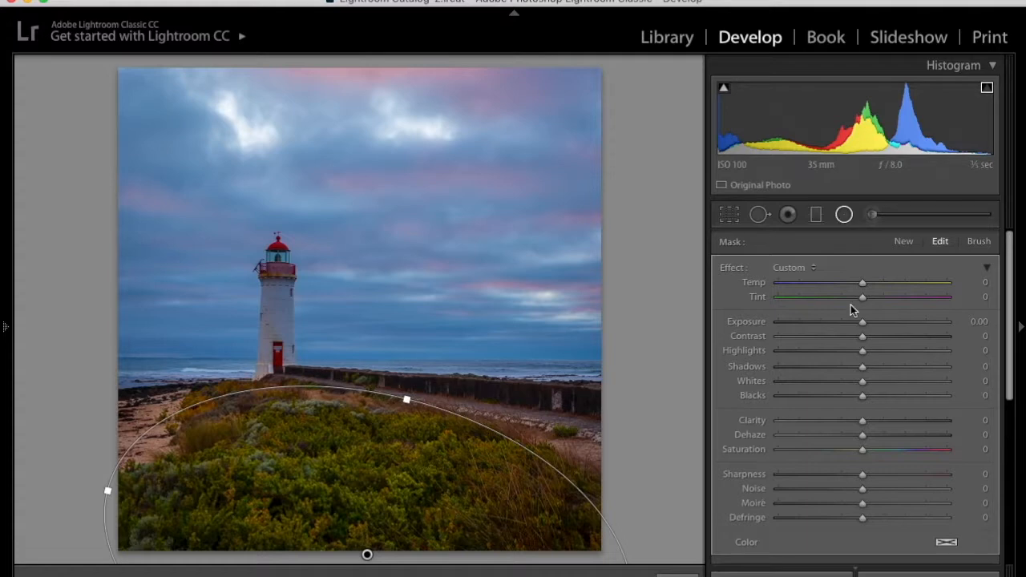
- Set the foreground radial filter's exposure to 0.21, shadows to 5, whites to 7, clarity to 9 and blacks to −17
{"action": "left_click", "coordinate": [864, 326]}
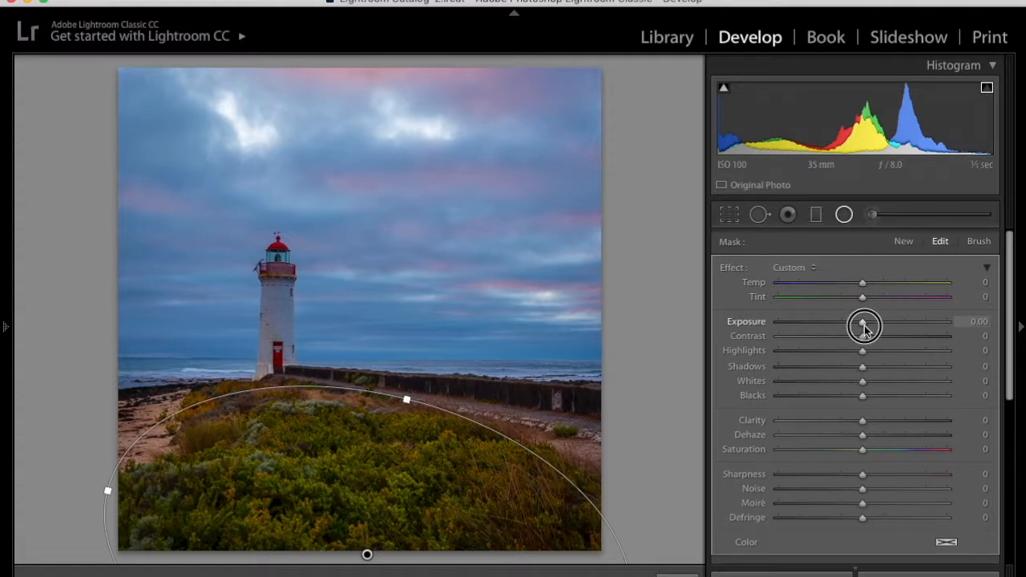
{"action": "left_click_drag", "start_coordinate": [865, 328], "coordinate": [872, 326]}
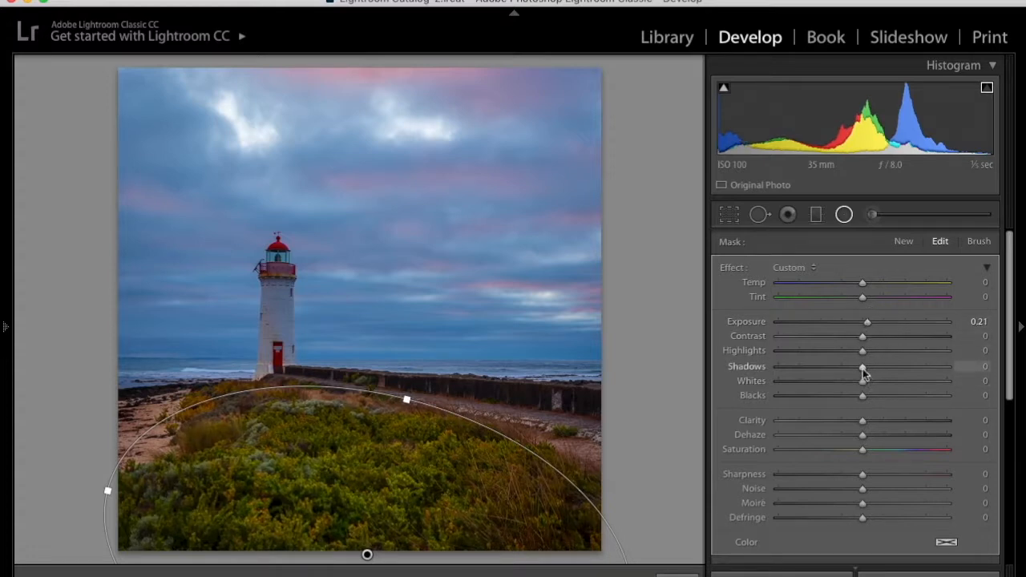
{"action": "mouse_move", "coordinate": [863, 369]}
{"action": "left_mouse_down"}
{"action": "mouse_move", "coordinate": [875, 362]}
{"action": "mouse_move", "coordinate": [867, 367]}
{"action": "left_mouse_up"}
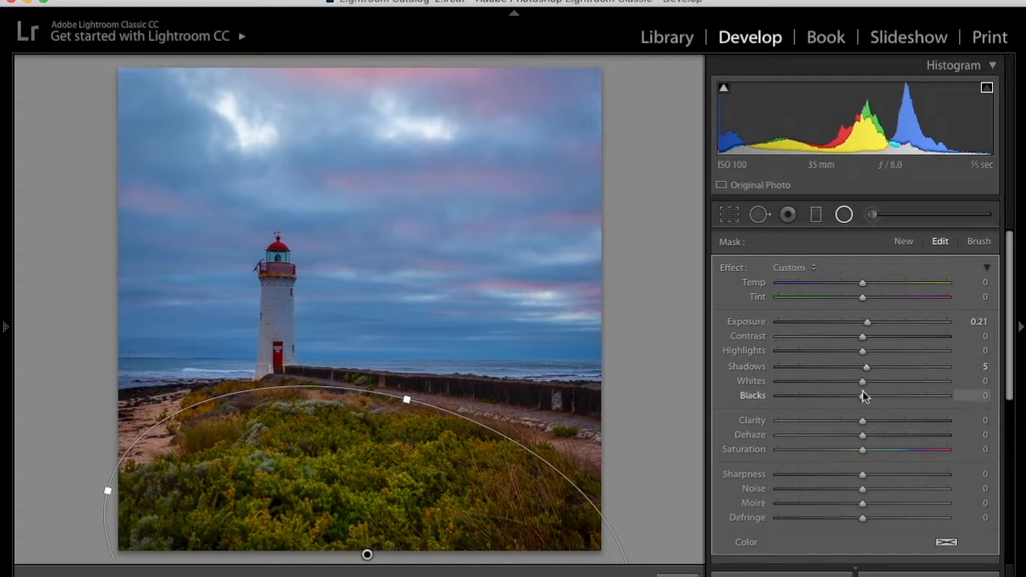
{"action": "mouse_move", "coordinate": [863, 385]}
{"action": "left_mouse_down"}
{"action": "mouse_move", "coordinate": [877, 382]}
{"action": "mouse_move", "coordinate": [869, 383]}
{"action": "left_mouse_up"}
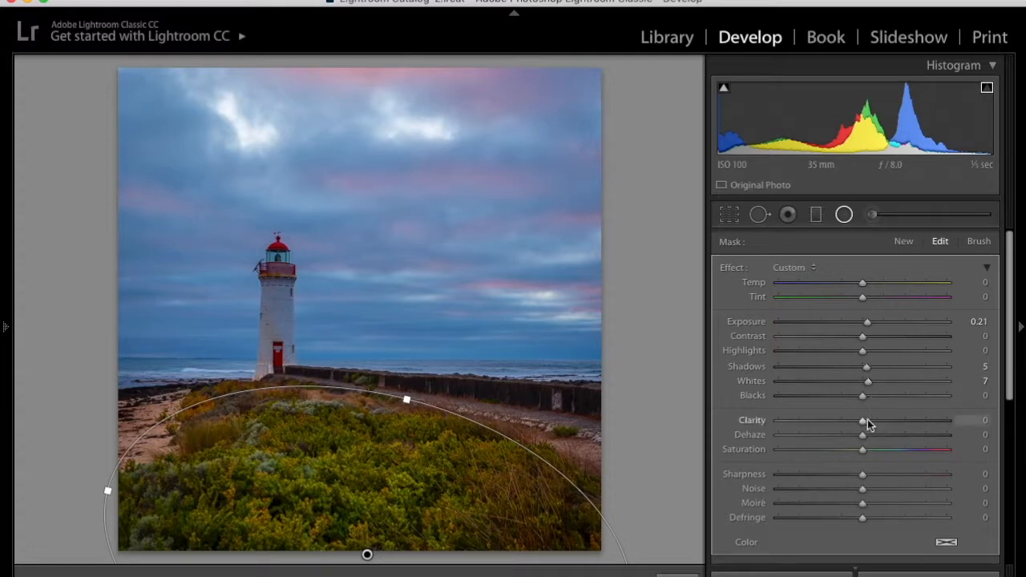
{"action": "left_click_drag", "start_coordinate": [865, 424], "coordinate": [850, 398]}
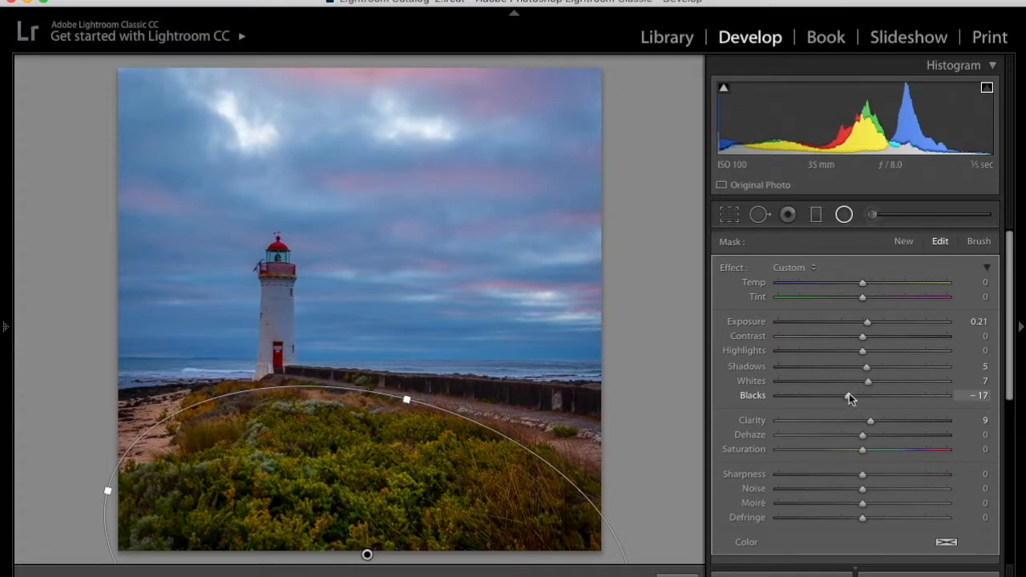
- Compare the photo with the radial filter off and on, and finish editing the filter
{"action": "scroll", "coordinate": [736, 384], "scroll_direction": "down", "scroll_amount": 8}
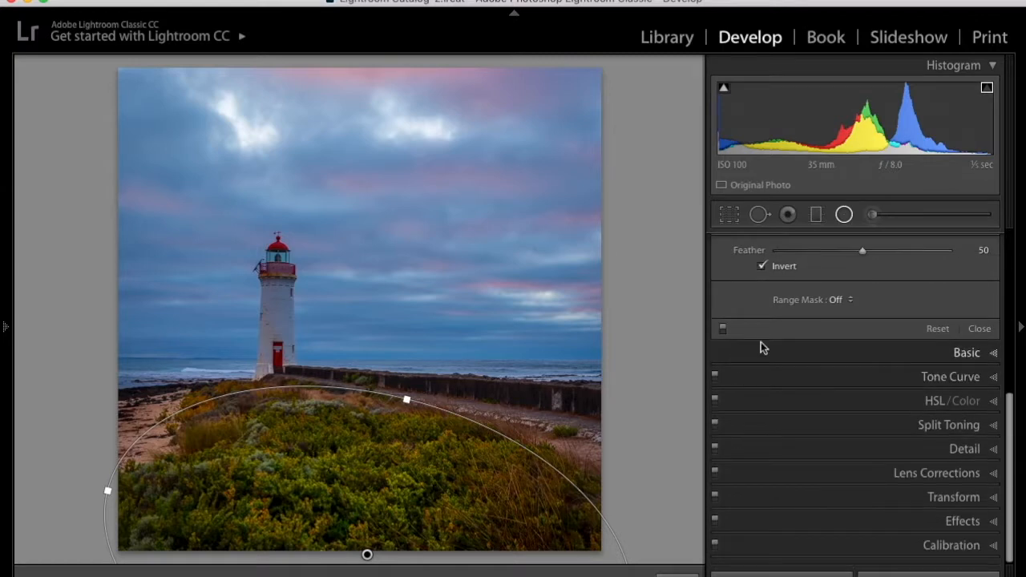
{"action": "left_click", "coordinate": [722, 329]}
{"action": "left_click", "coordinate": [722, 330]}
{"action": "left_click", "coordinate": [678, 574]}
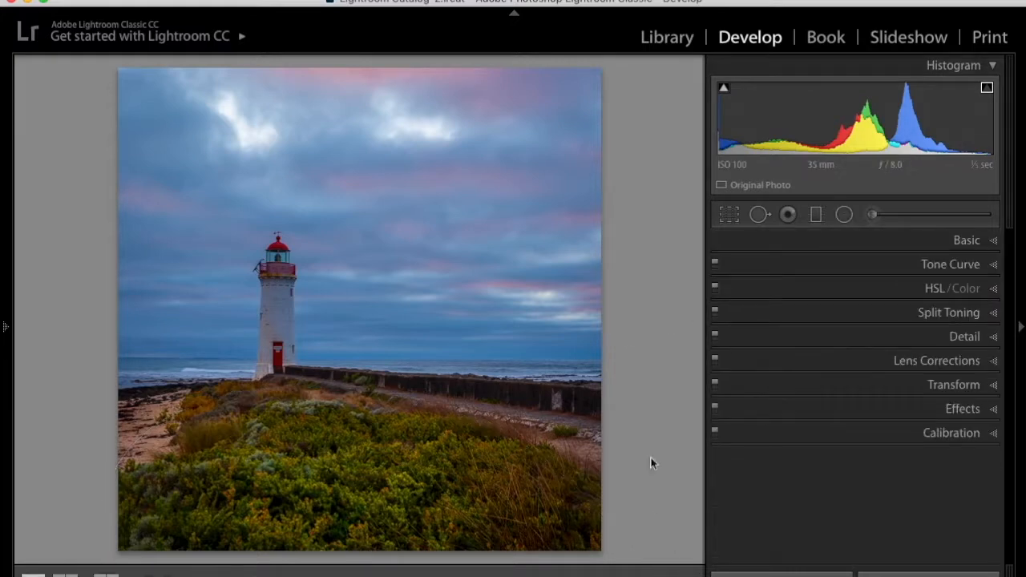